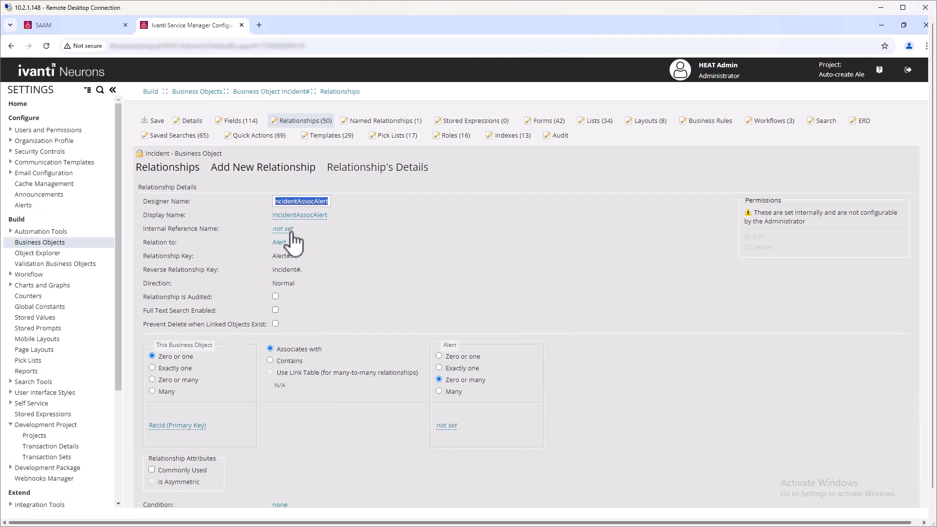
- Set the new Incident-to-Alert relationship's internal reference name to IncidentAssocAlert
{"action": "left_click", "coordinate": [307, 230]}
{"action": "type", "text": "IncidentAssocAlert"}
{"action": "left_click", "coordinate": [367, 227]}
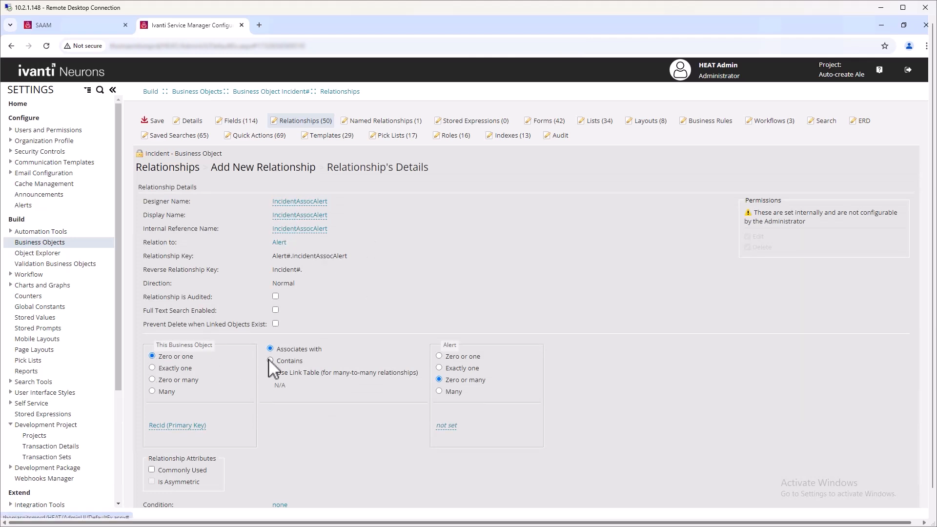
- Link the Alert side of the relationship through ParentLink, then add the relationship and save the Incident business object
{"action": "left_click", "coordinate": [456, 426]}
{"action": "left_click", "coordinate": [521, 430]}
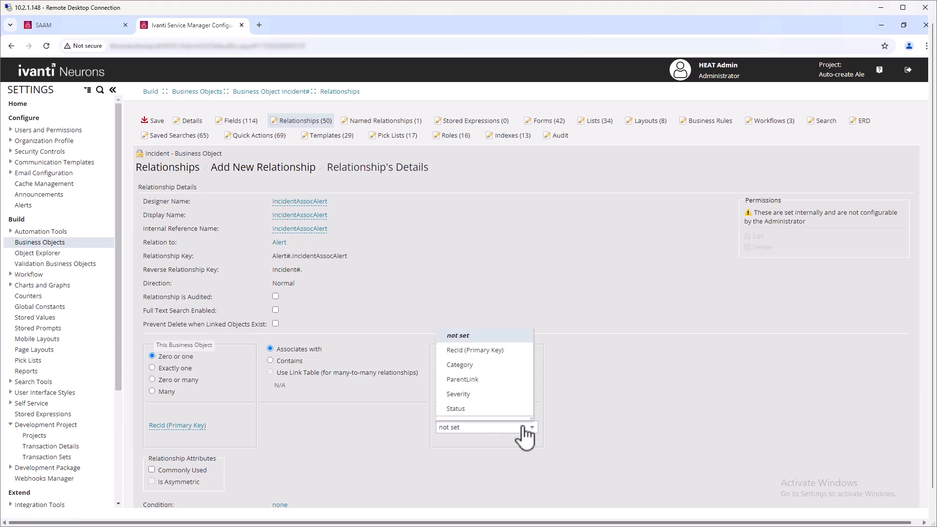
{"action": "left_click", "coordinate": [476, 382]}
{"action": "scroll", "coordinate": [523, 450], "scroll_direction": "down", "scroll_amount": 3}
{"action": "left_click", "coordinate": [180, 491]}
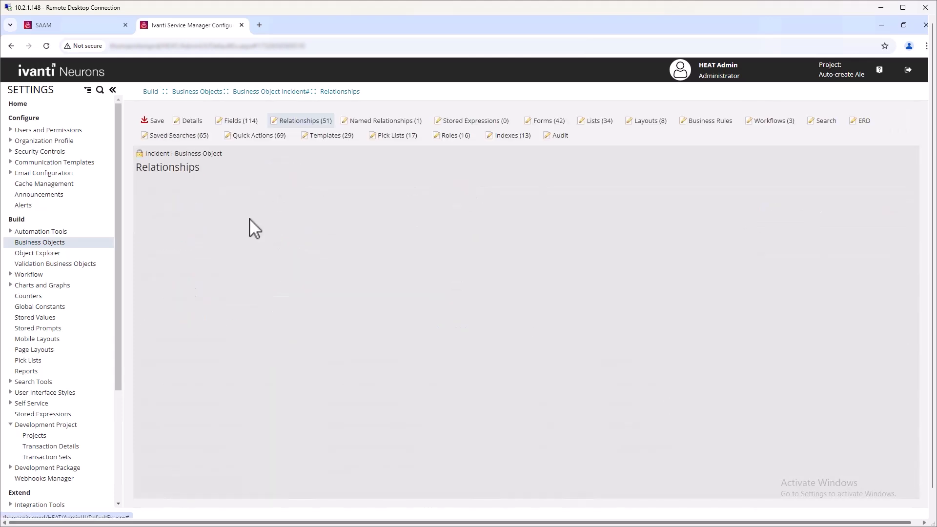
{"action": "left_click", "coordinate": [158, 121]}
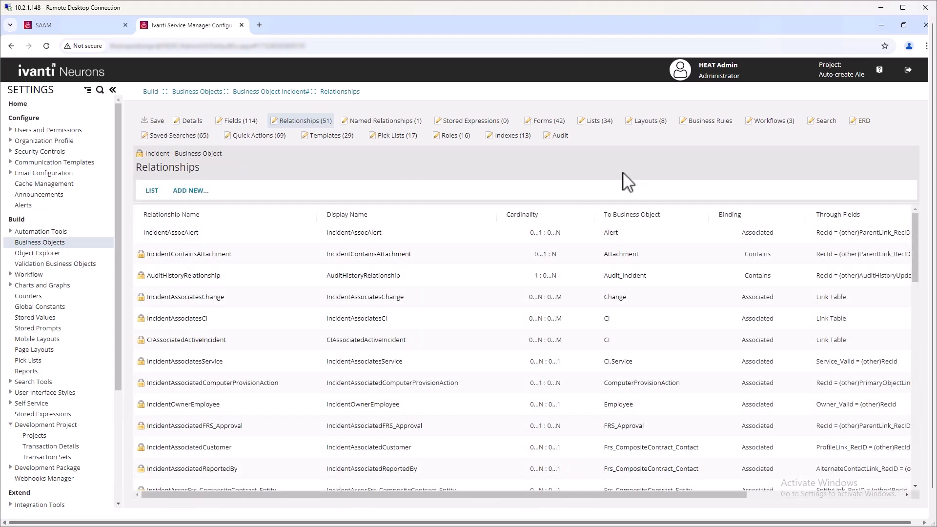
- Examine the trigger event and executed action of Incident's "Email SDM and Service Owner on Master Incident" business rule, leaving it unmodified
{"action": "left_click", "coordinate": [720, 130]}
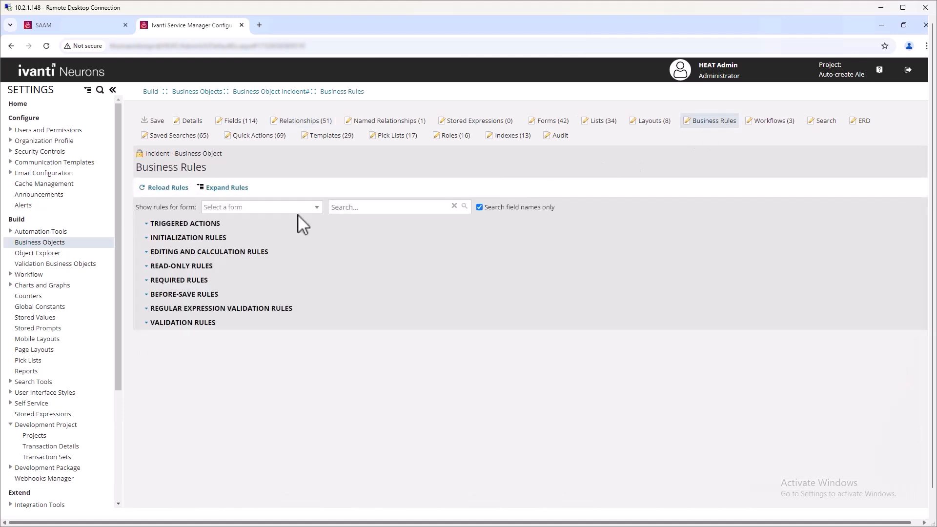
{"action": "left_click", "coordinate": [198, 224]}
{"action": "scroll", "coordinate": [252, 341], "scroll_direction": "down", "scroll_amount": 4}
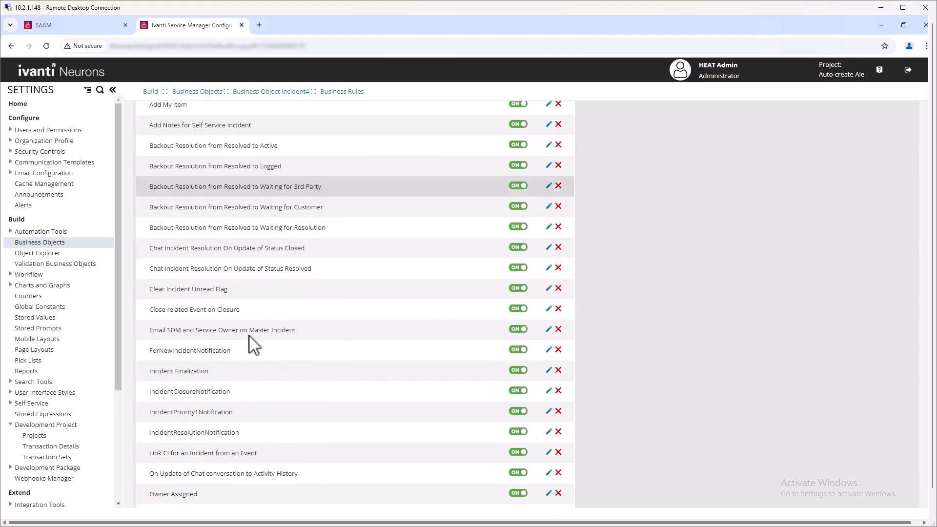
{"action": "left_click", "coordinate": [209, 335]}
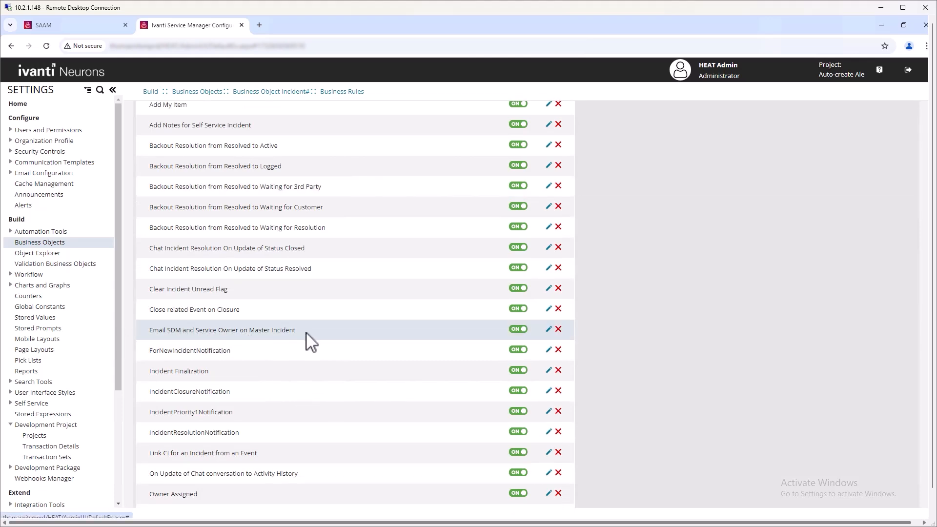
{"action": "left_click", "coordinate": [548, 329]}
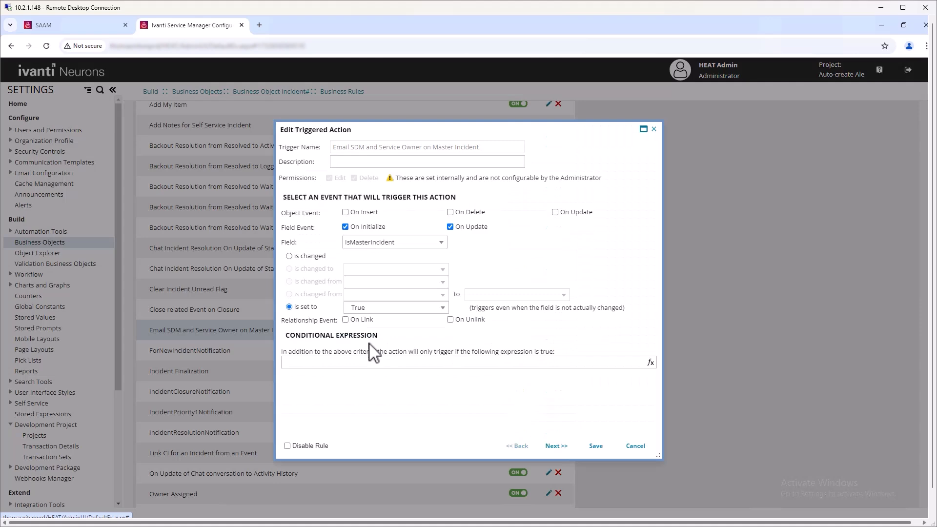
{"action": "left_click", "coordinate": [556, 446]}
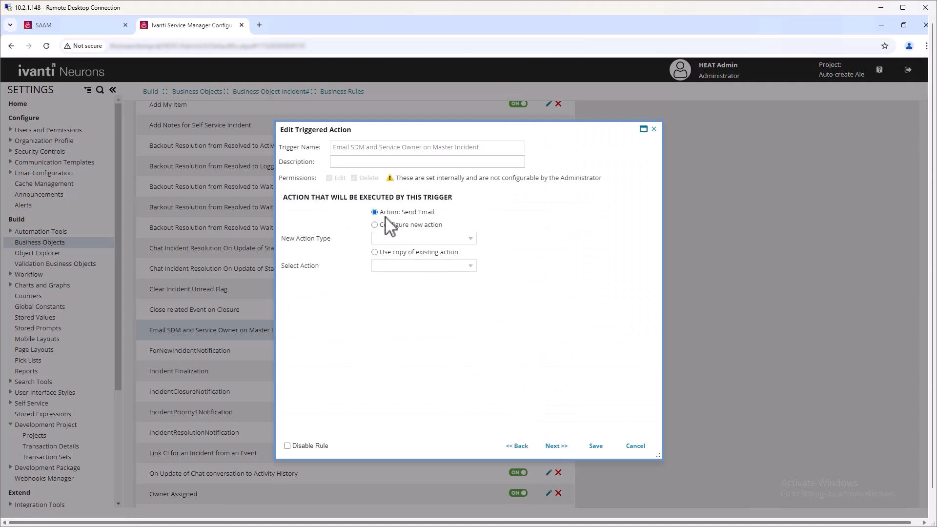
{"action": "left_click", "coordinate": [636, 447]}
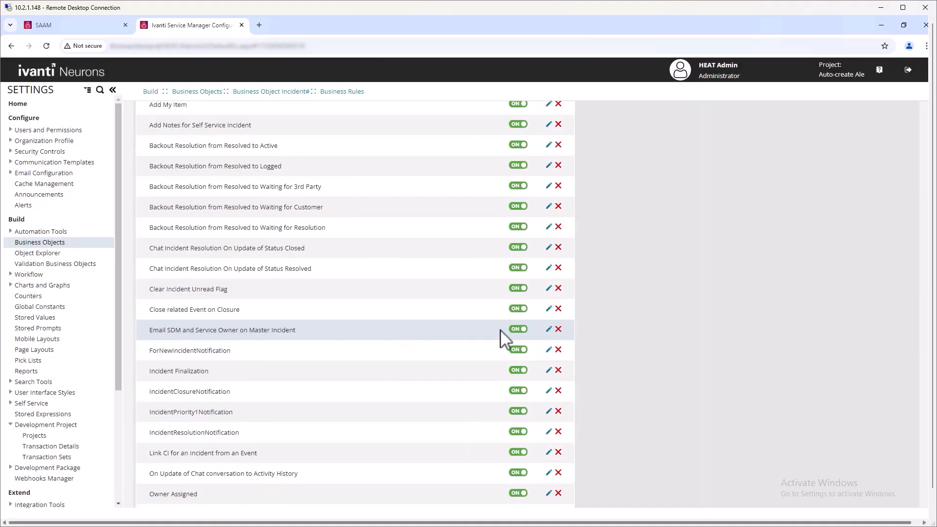
- Add a new triggered action for Incident named "Master Incident Declared"
{"action": "scroll", "coordinate": [411, 313], "scroll_direction": "up", "scroll_amount": 4}
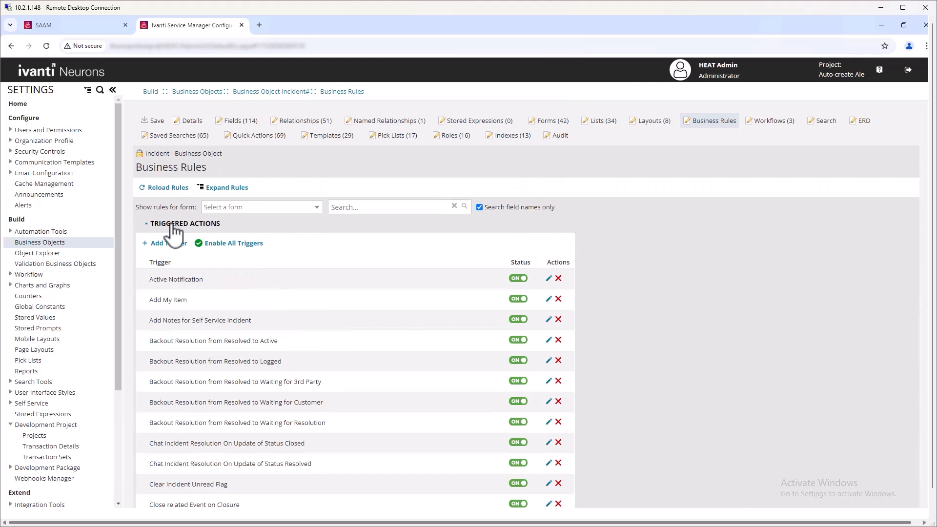
{"action": "left_click", "coordinate": [168, 243]}
{"action": "left_click", "coordinate": [576, 319]}
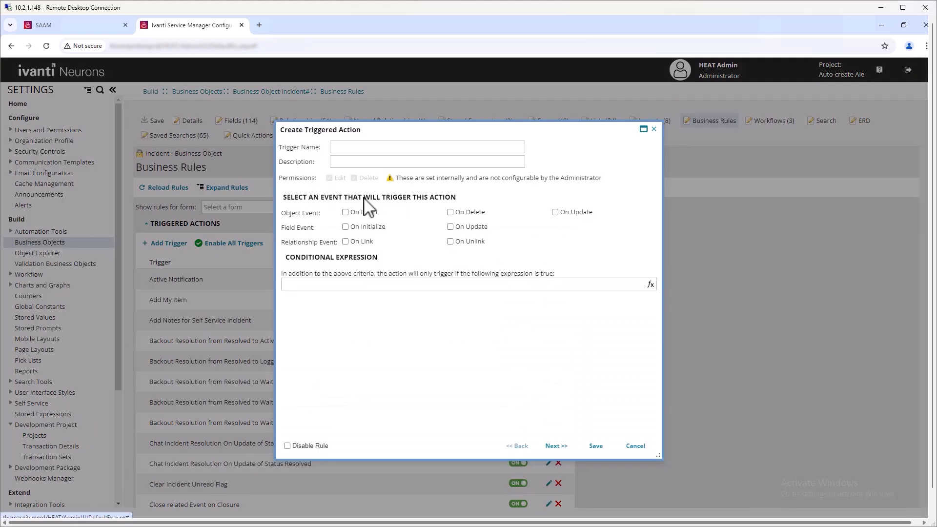
{"action": "type", "text": "Master Incident Declared"}
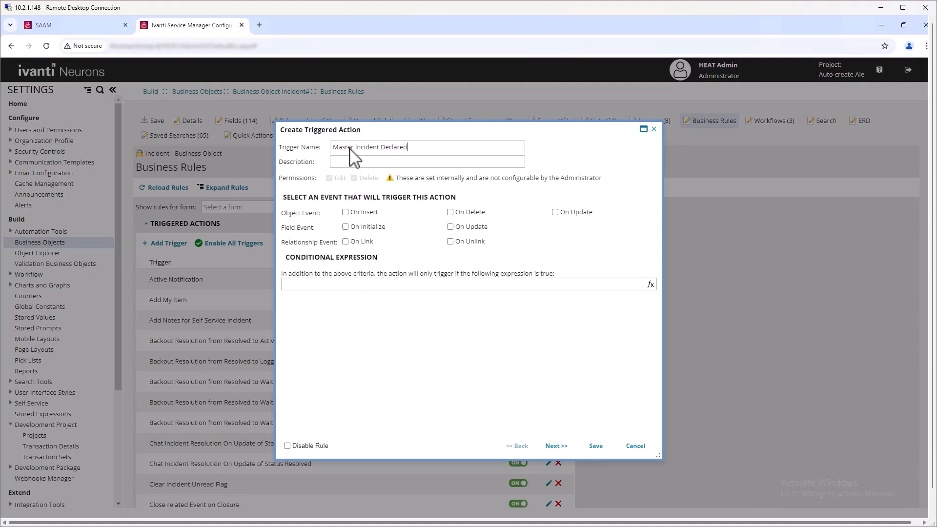
- Trigger the action on initialize and on update of the IsMasterIncident field, using the "is set to" condition
{"action": "left_click", "coordinate": [346, 227]}
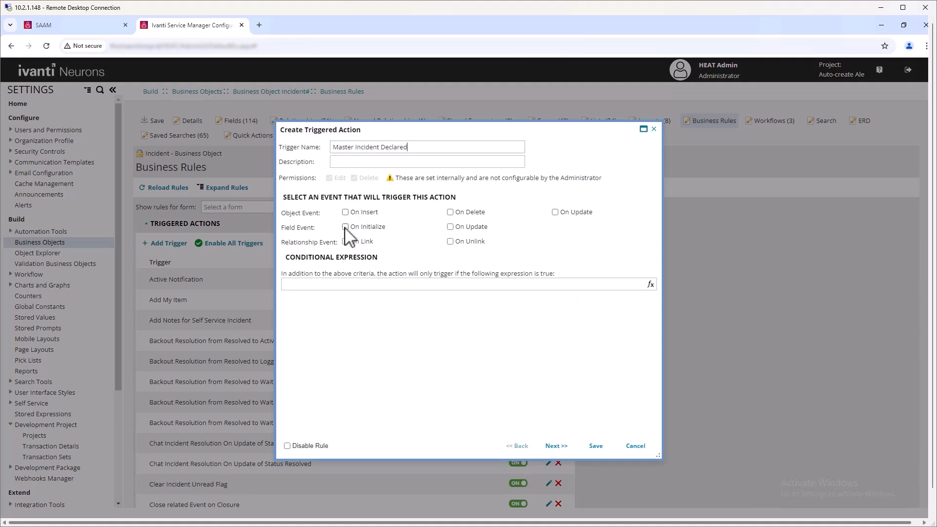
{"action": "left_click", "coordinate": [451, 227]}
{"action": "left_click", "coordinate": [442, 243]}
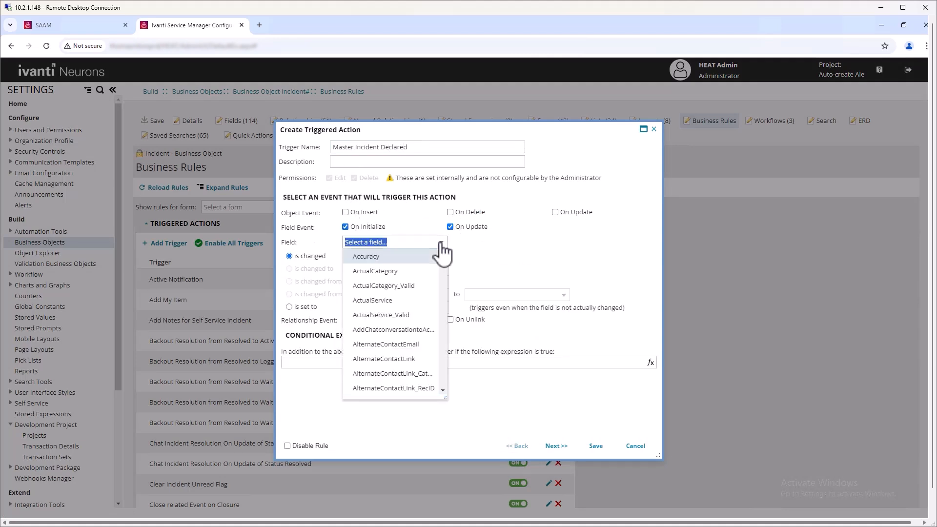
{"action": "type", "text": "IsMasterIncident"}
{"action": "key", "text": "Return"}
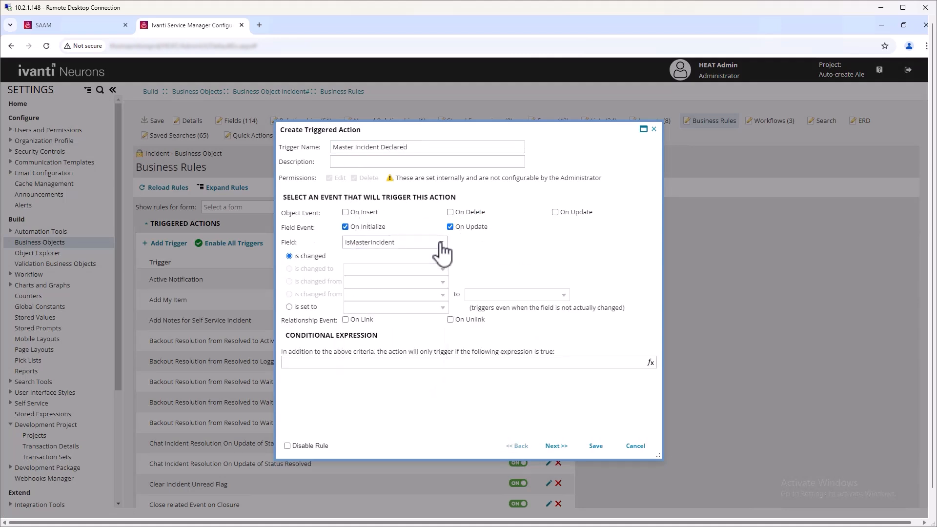
{"action": "left_click", "coordinate": [289, 307]}
{"action": "left_click", "coordinate": [556, 446]}
- Configure a new action of type Composite Action for the trigger and proceed to its configuration
{"action": "left_click", "coordinate": [410, 220]}
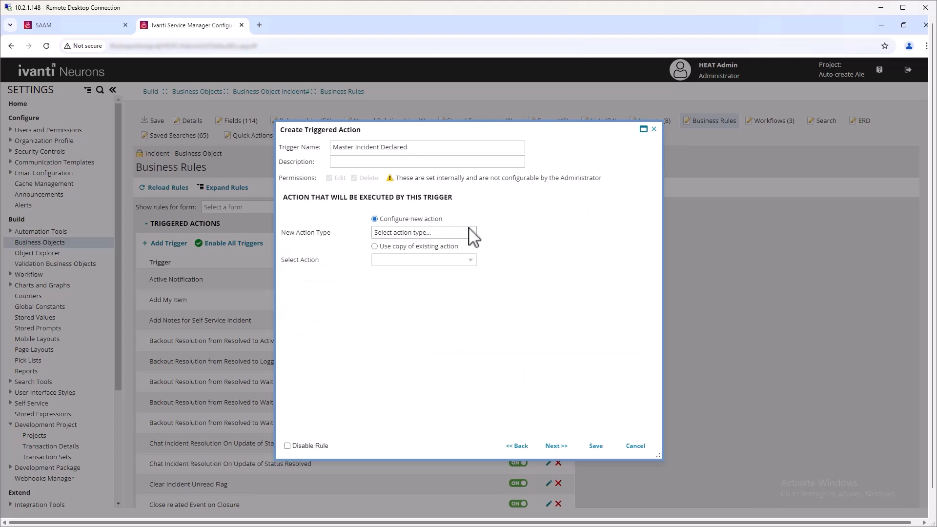
{"action": "left_click", "coordinate": [470, 232]}
{"action": "left_click", "coordinate": [413, 259]}
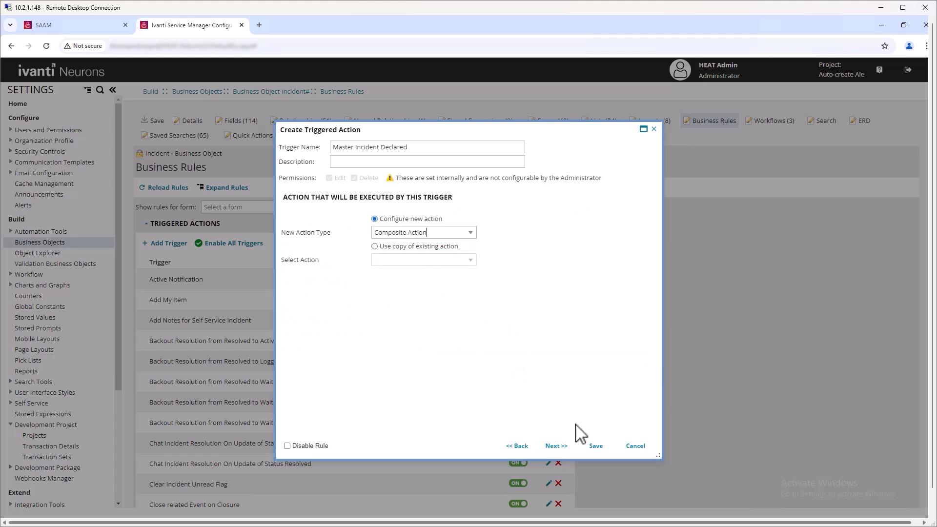
{"action": "left_click", "coordinate": [556, 446]}
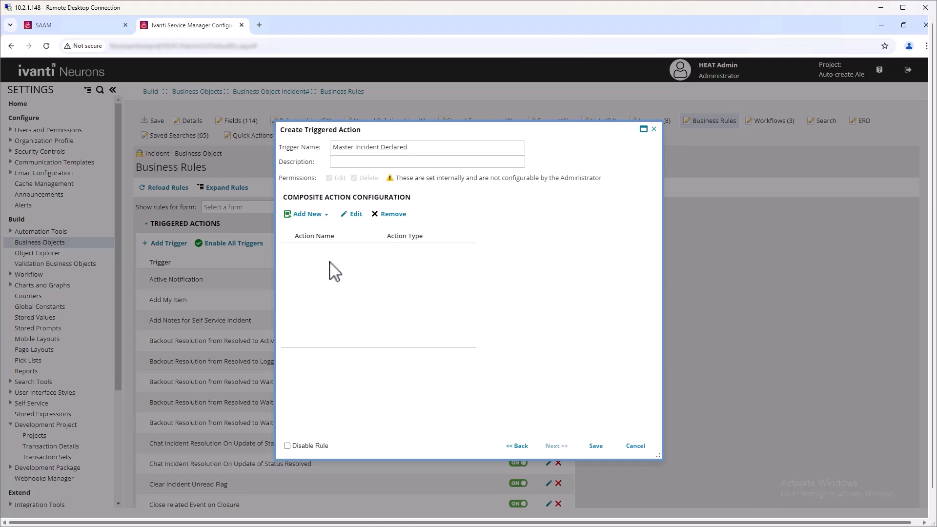
- Add an Insert Child Object action named "Create Alert" to the composite, with IncidentAssocAlert as its child object type
{"action": "left_click", "coordinate": [330, 218]}
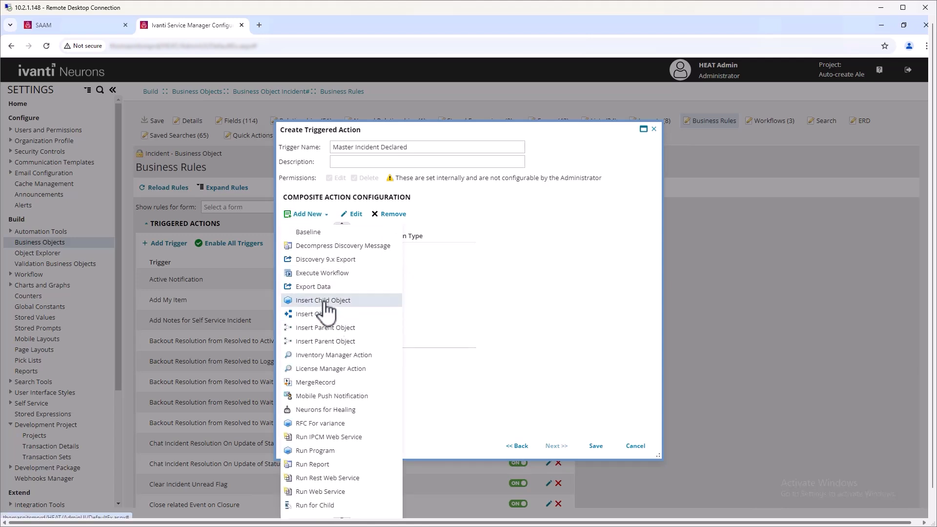
{"action": "left_click", "coordinate": [324, 301]}
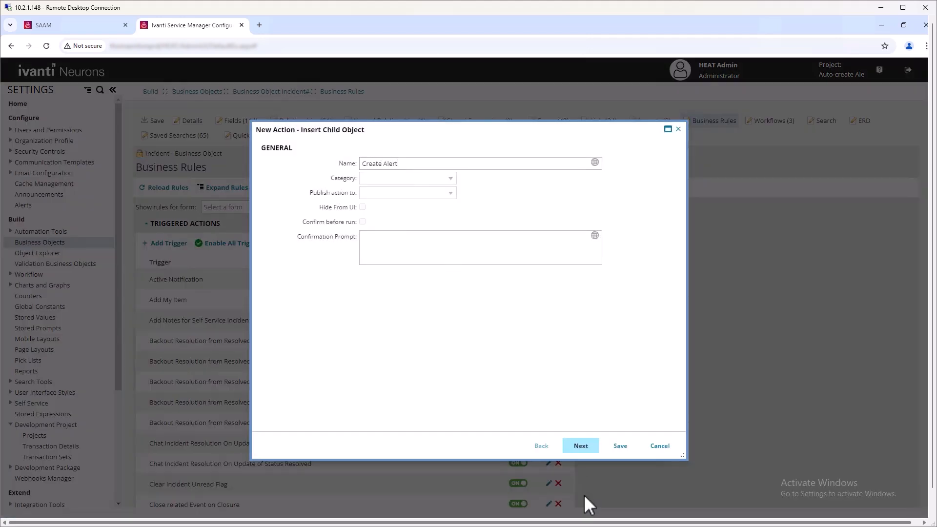
{"action": "left_click", "coordinate": [583, 447]}
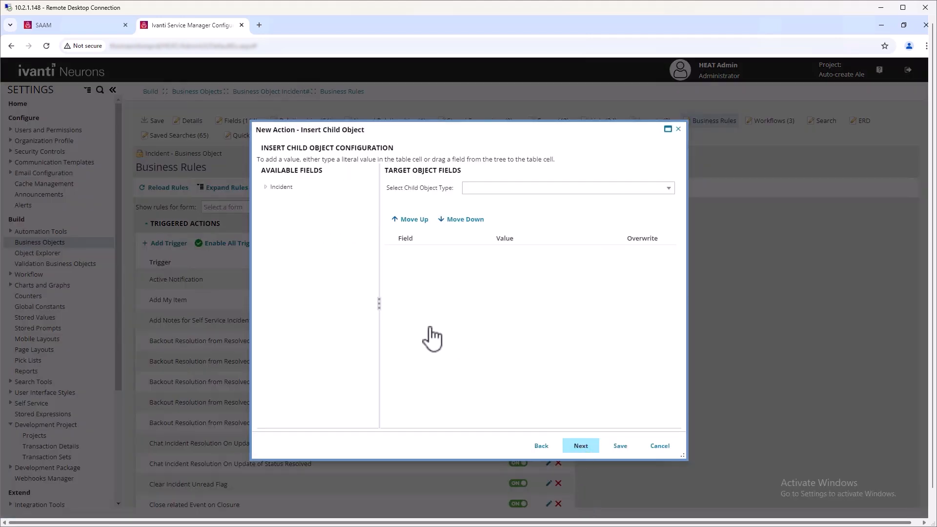
{"action": "left_click", "coordinate": [674, 191]}
{"action": "left_click_drag", "start_coordinate": [702, 212], "coordinate": [699, 230]}
{"action": "left_click", "coordinate": [475, 267]}
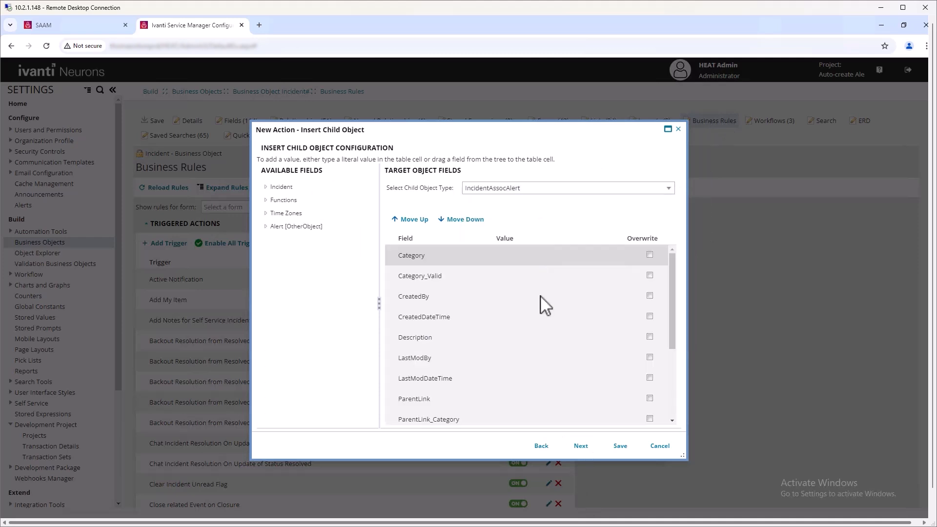
- Set the alert's Category field value to Problem
{"action": "left_click", "coordinate": [585, 258]}
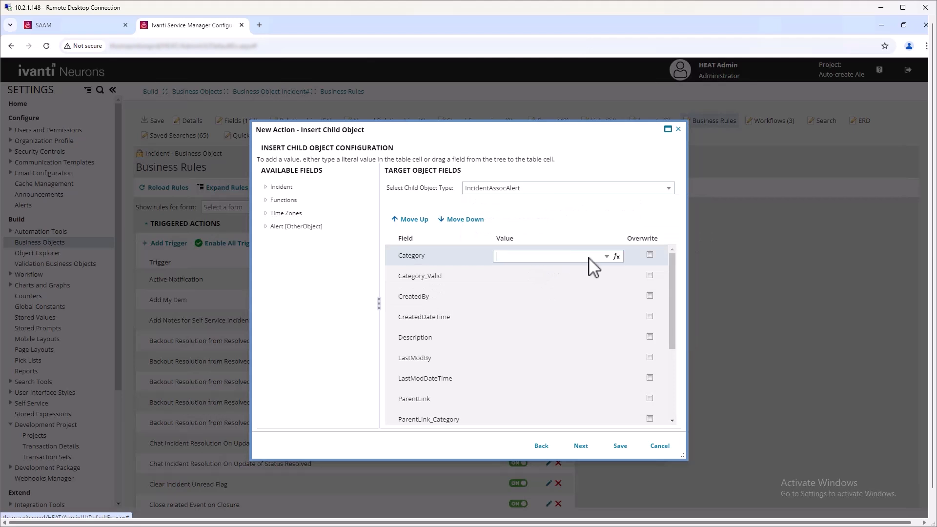
{"action": "left_click", "coordinate": [607, 257]}
{"action": "left_click", "coordinate": [530, 315]}
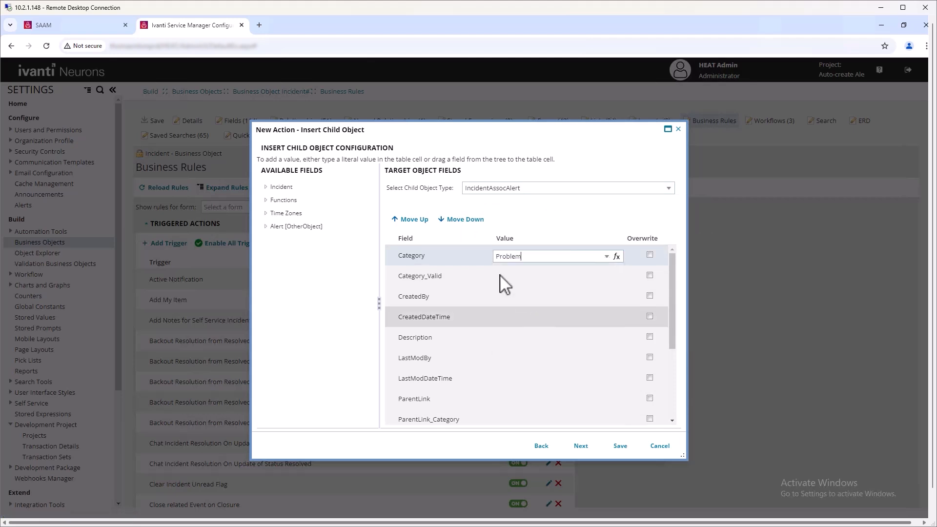
{"action": "left_click", "coordinate": [537, 283]}
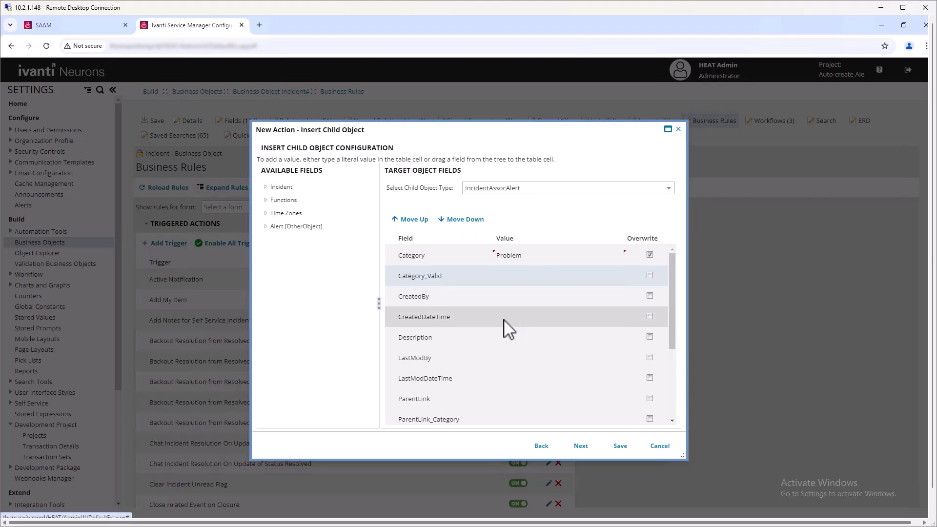
- Set the alert's Description field to the expression $(Subject)
{"action": "left_click", "coordinate": [560, 346]}
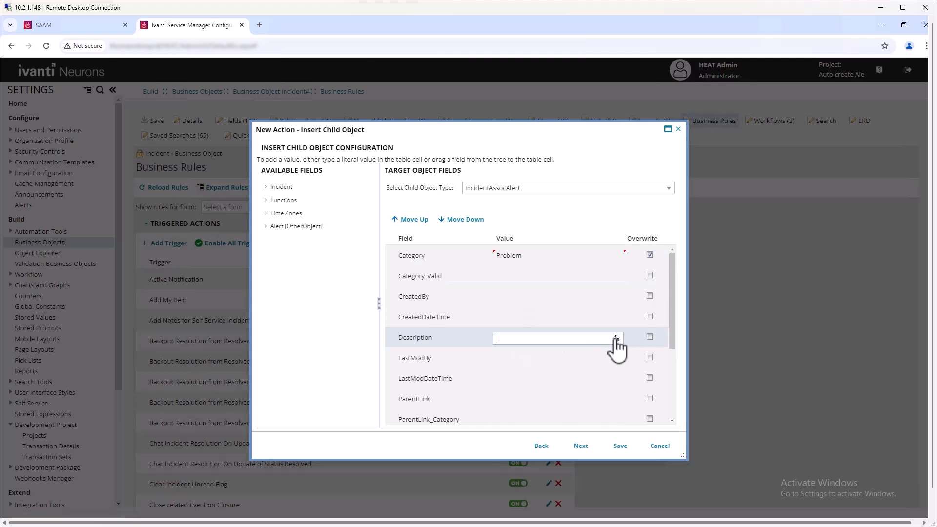
{"action": "left_click", "coordinate": [617, 342]}
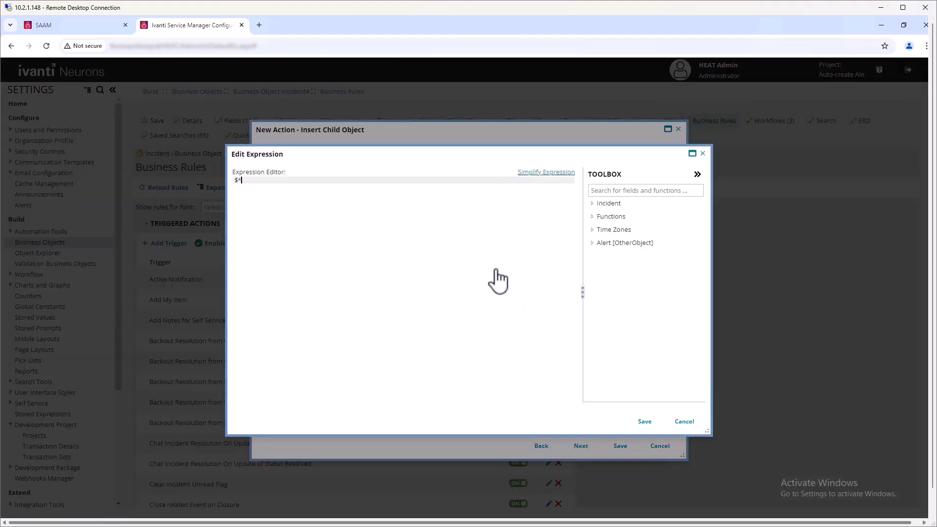
{"action": "type", "text": "Subject"}
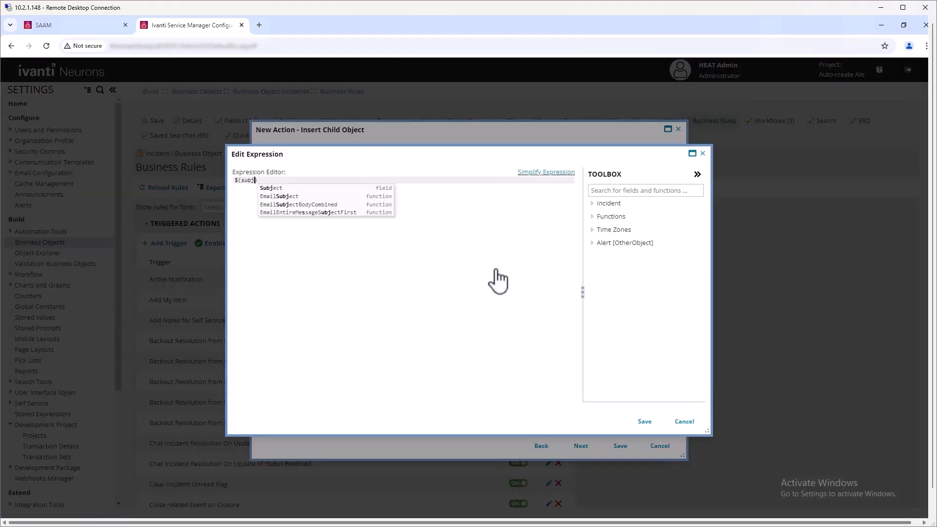
{"action": "key", "text": "Return"}
{"action": "left_click", "coordinate": [644, 421]}
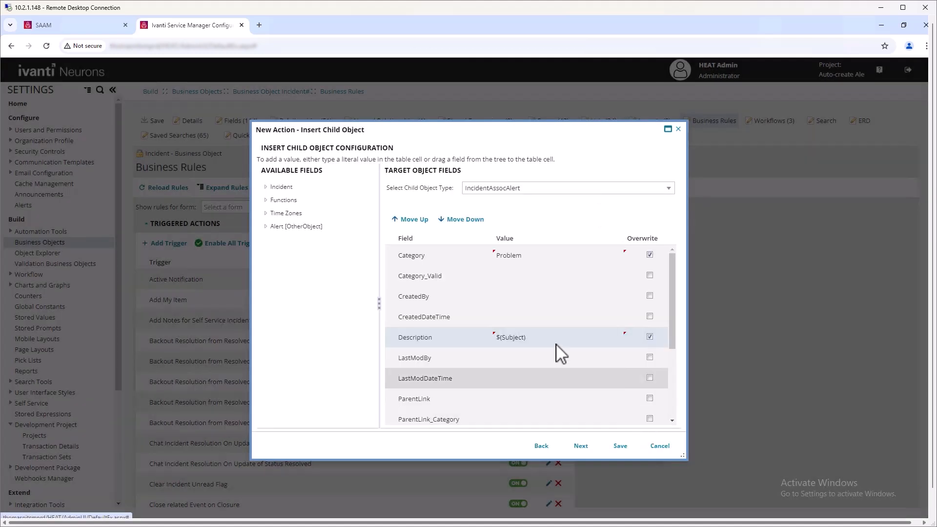
- Set the alert's Severity field value to 1
{"action": "scroll", "coordinate": [556, 361], "scroll_direction": "down", "scroll_amount": 3}
{"action": "left_click", "coordinate": [563, 385]}
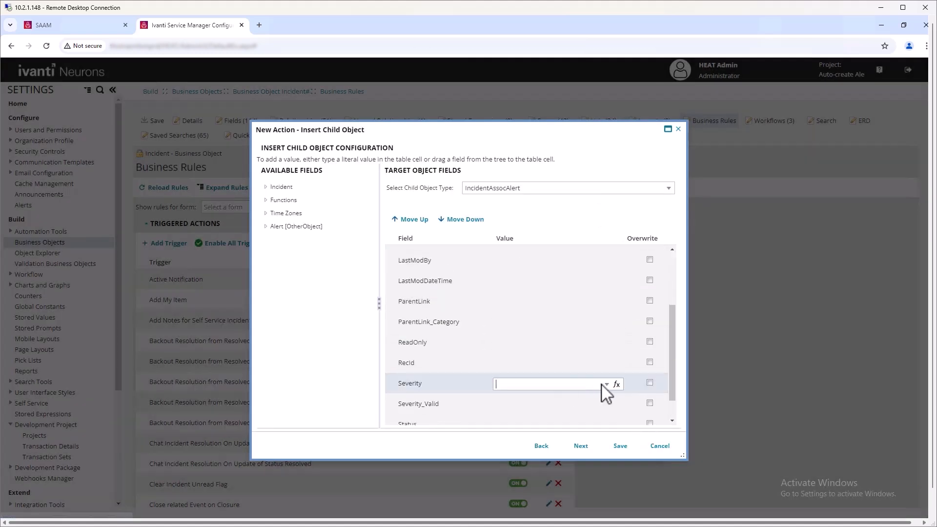
{"action": "left_click", "coordinate": [607, 385]}
{"action": "left_click", "coordinate": [533, 404]}
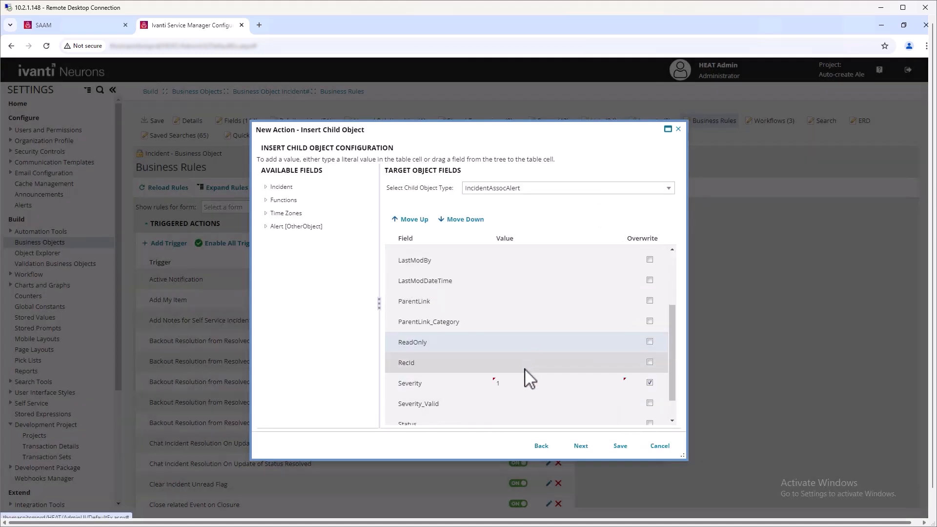
- Set the alert's Status field to Current and save the Create Alert action
{"action": "scroll", "coordinate": [524, 395], "scroll_direction": "down", "scroll_amount": 1}
{"action": "left_click", "coordinate": [567, 401]}
{"action": "left_click", "coordinate": [606, 395]}
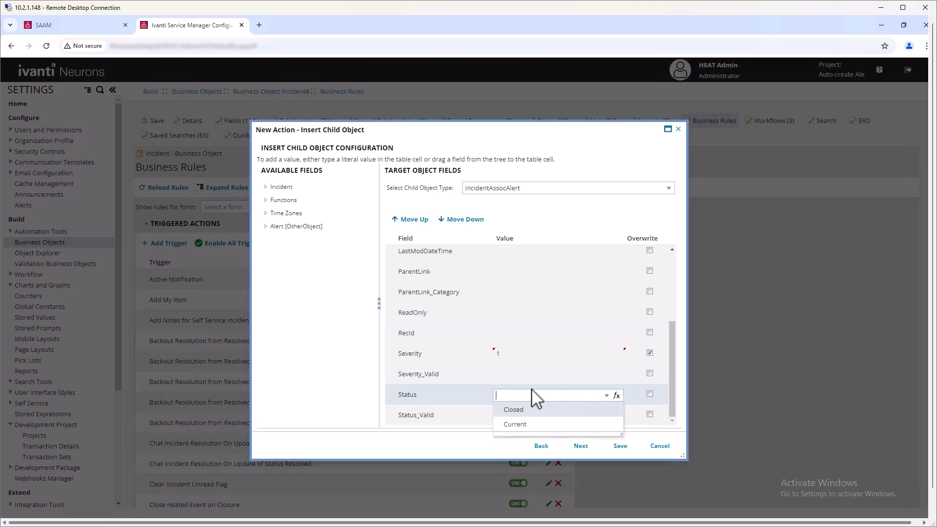
{"action": "left_click", "coordinate": [524, 428]}
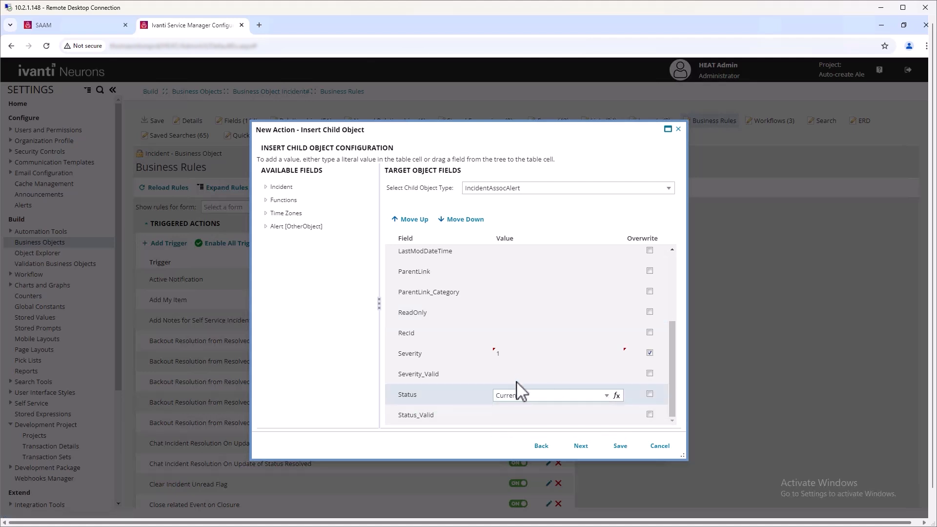
{"action": "left_click", "coordinate": [620, 446]}
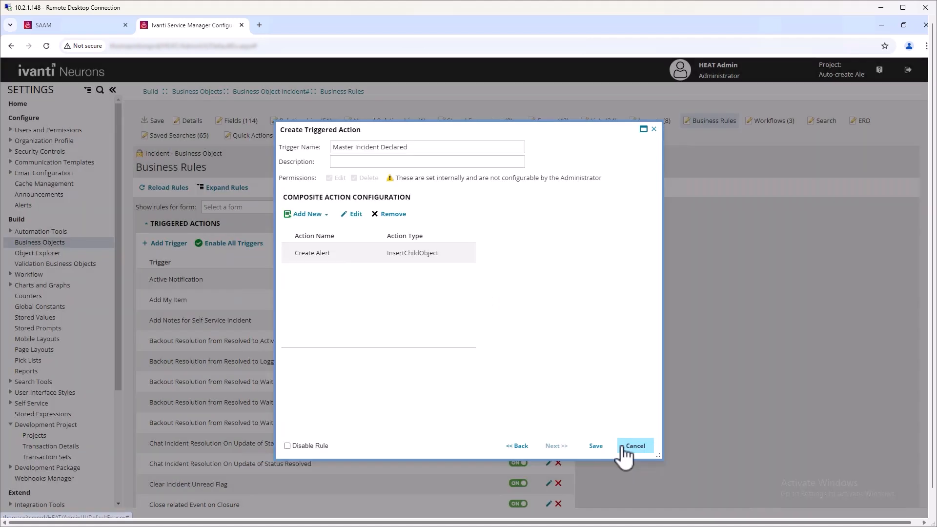
- Save the Master Incident Declared triggered action
{"action": "left_click", "coordinate": [599, 446]}
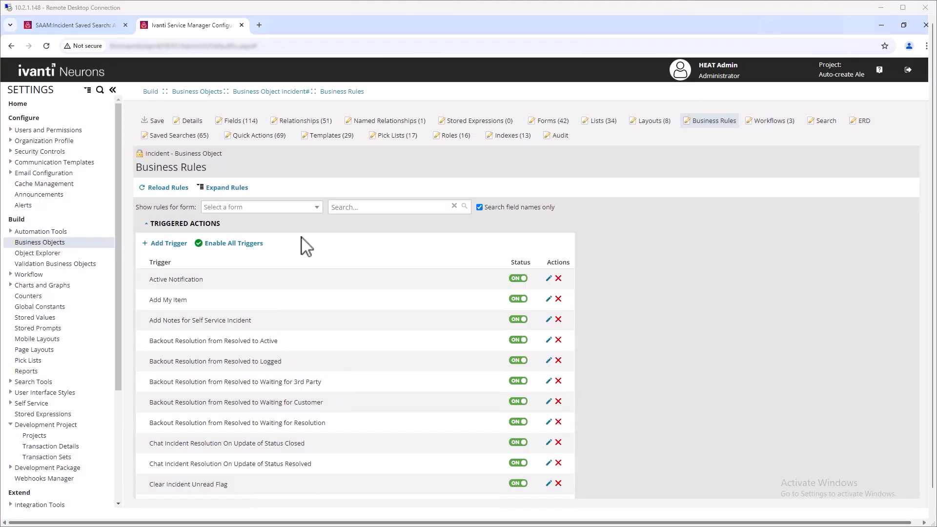
- Open the "Connection to VPN is very slow" incident, declare it as a master incident and save it
{"action": "left_click", "coordinate": [96, 28]}
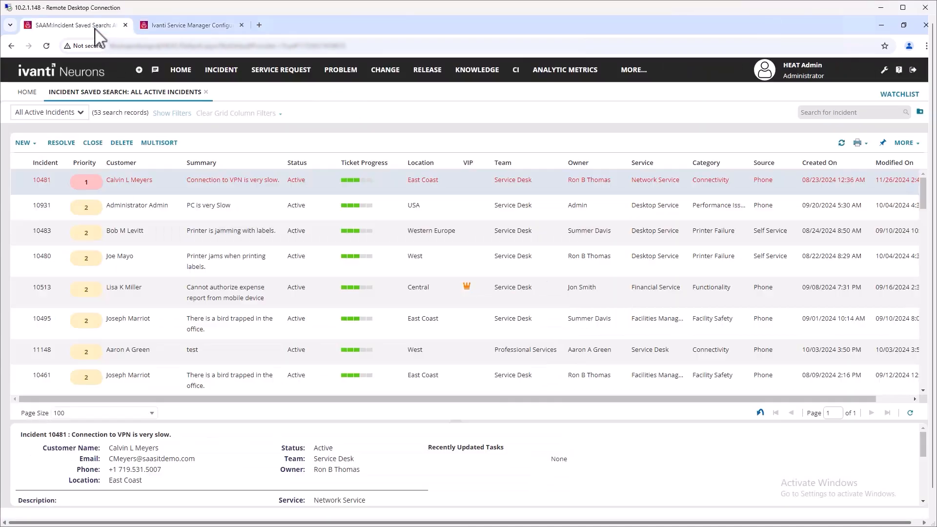
{"action": "double_click", "coordinate": [132, 188]}
{"action": "left_click", "coordinate": [657, 337]}
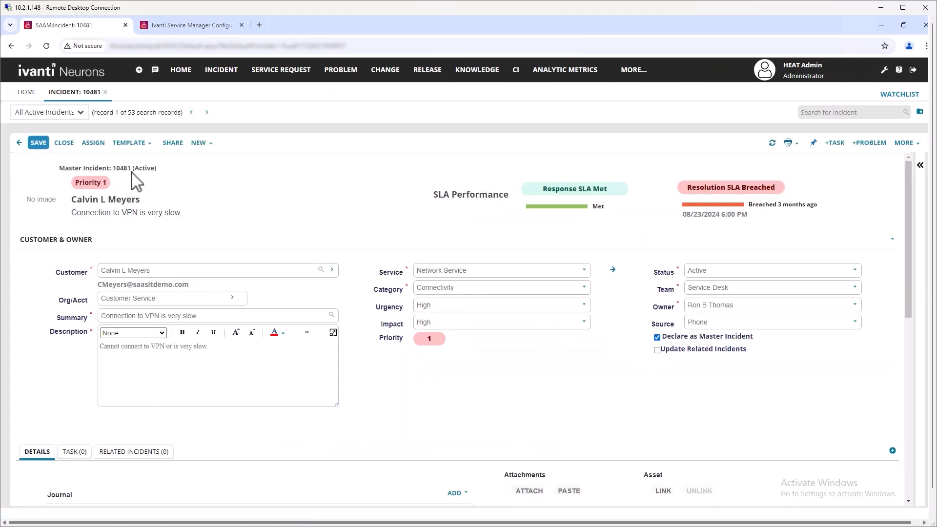
{"action": "left_click", "coordinate": [38, 142]}
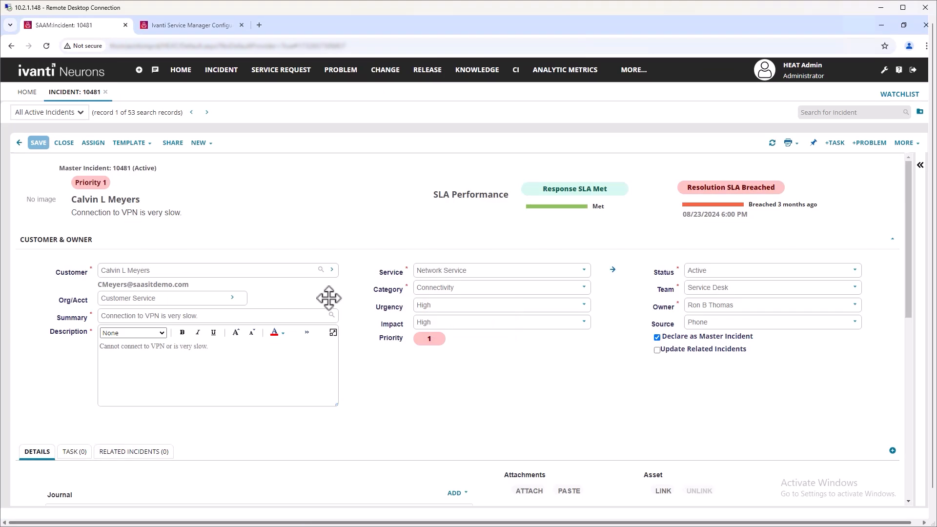
- Open the Alert workspace, examine the alert record for the VPN incident, and return to the incident
{"action": "left_click", "coordinate": [630, 70]}
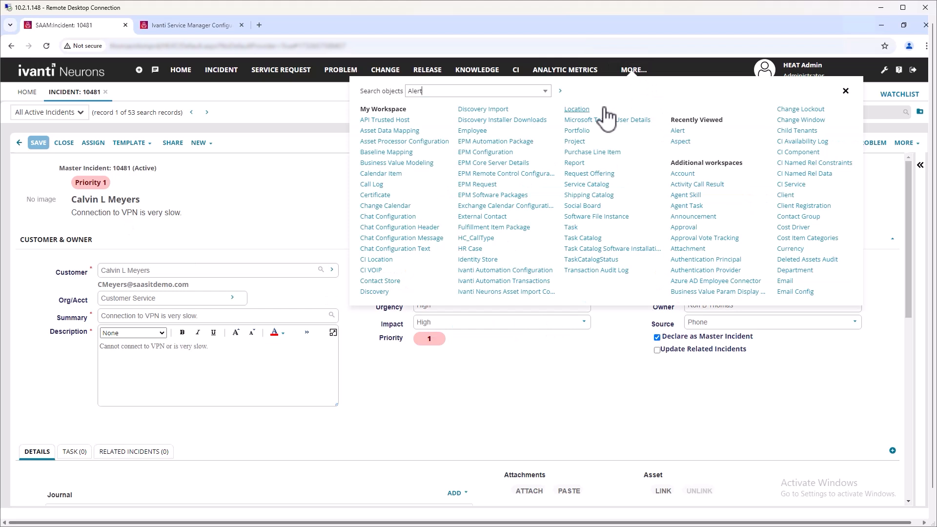
{"action": "key", "text": "Return"}
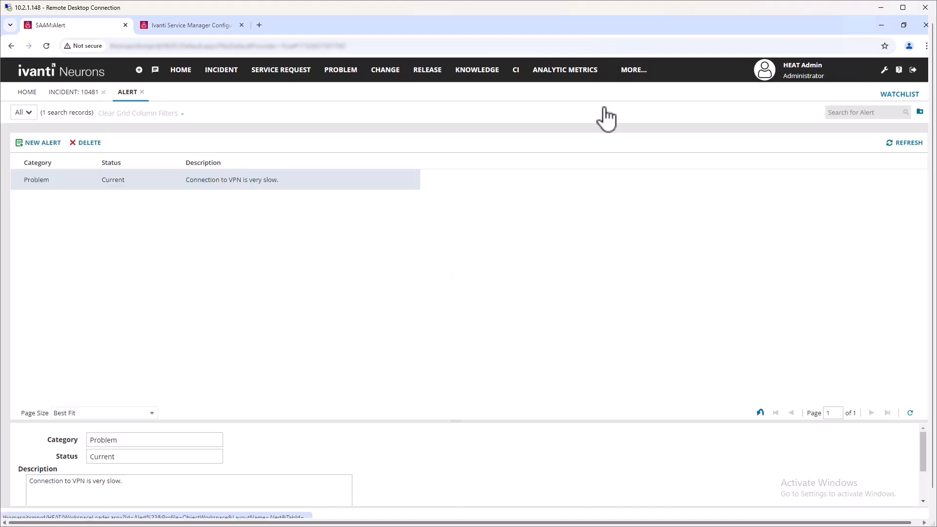
{"action": "double_click", "coordinate": [131, 181]}
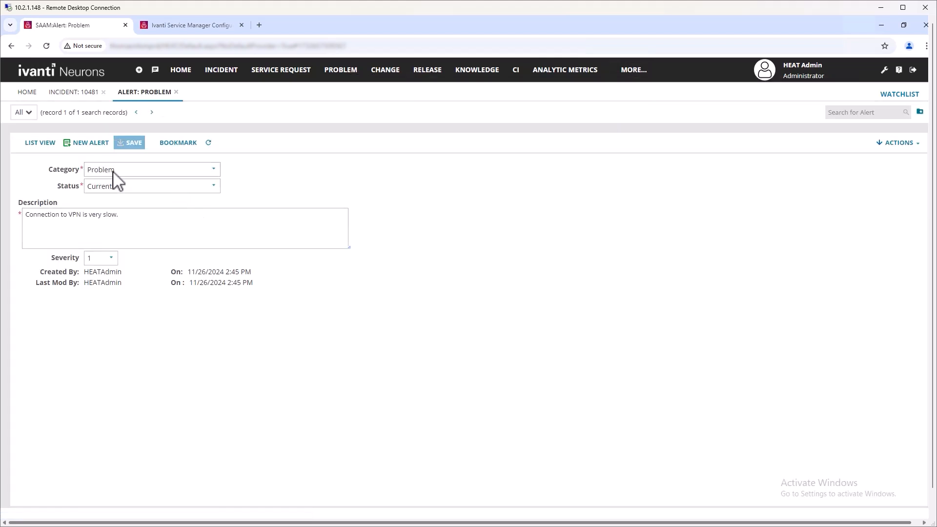
{"action": "left_click", "coordinate": [37, 144]}
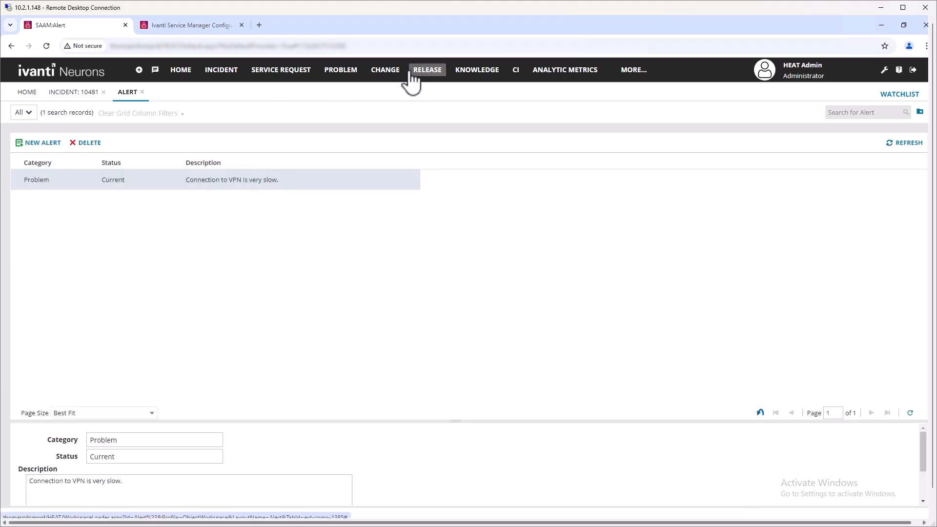
{"action": "left_click", "coordinate": [142, 92]}
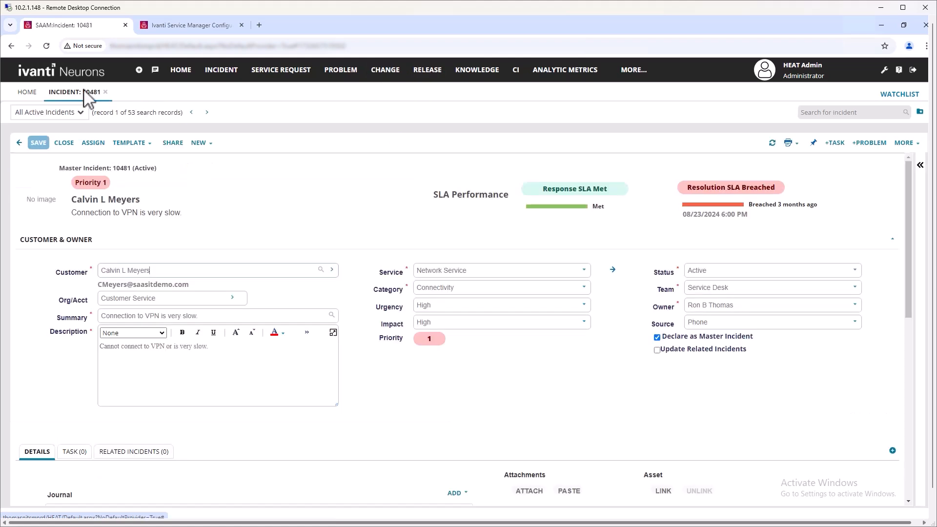
- Return to the Service Manager configuration and open the Alert business object
{"action": "left_click", "coordinate": [218, 26]}
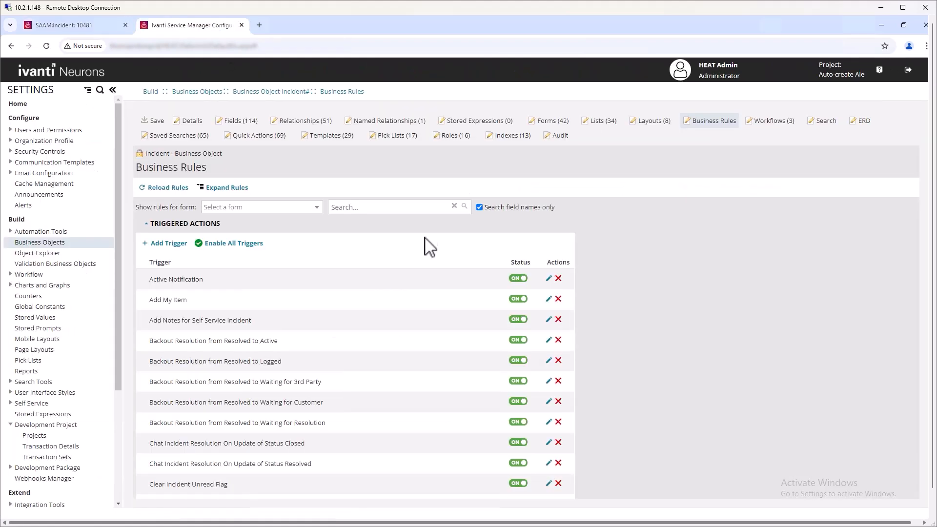
{"action": "left_click", "coordinate": [157, 245]}
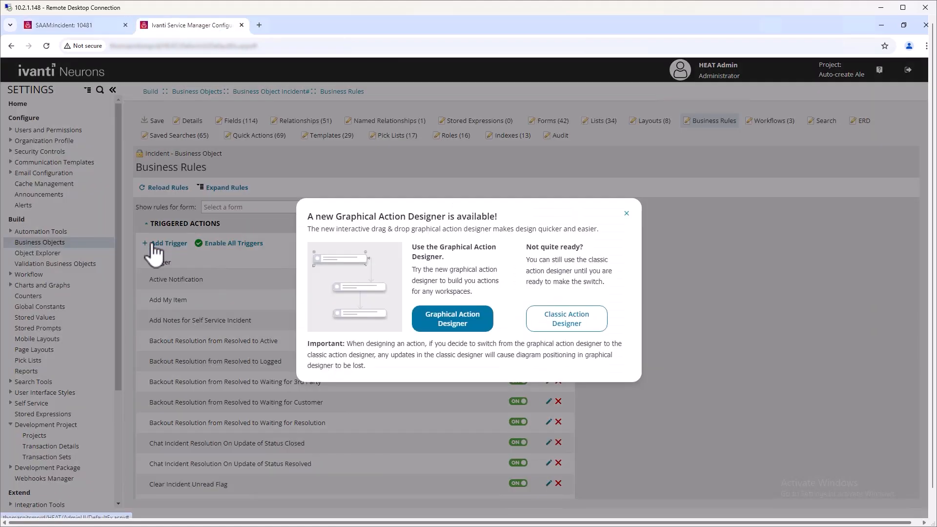
{"action": "left_click", "coordinate": [627, 214]}
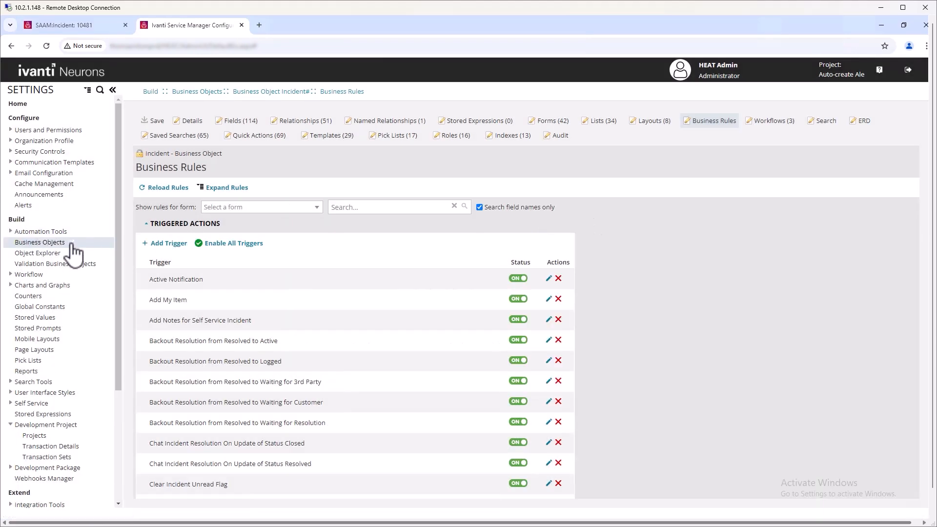
{"action": "left_click", "coordinate": [205, 92]}
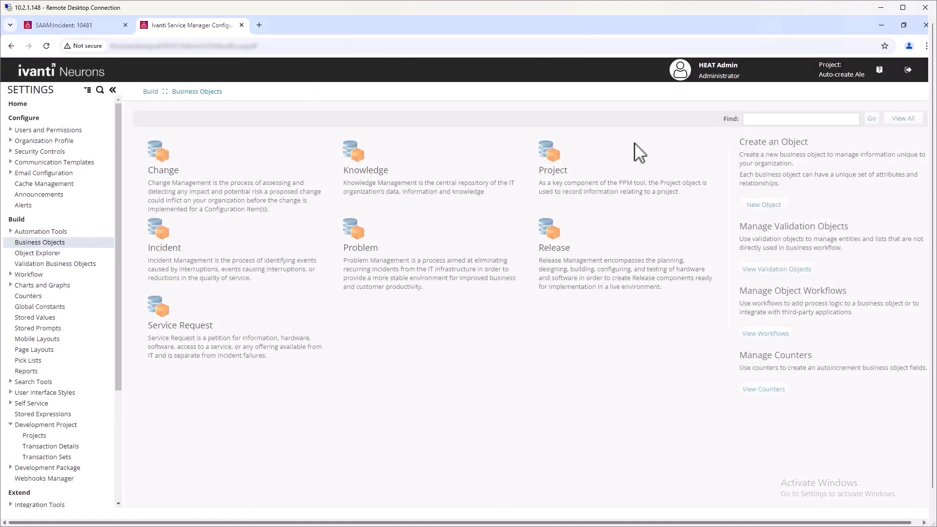
{"action": "left_click", "coordinate": [754, 124]}
{"action": "type", "text": "alert"}
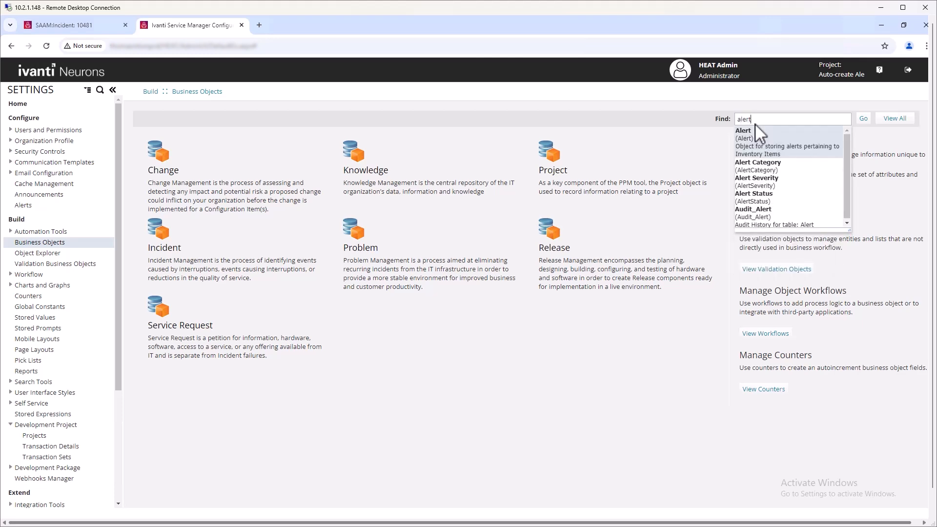
{"action": "left_click", "coordinate": [771, 137]}
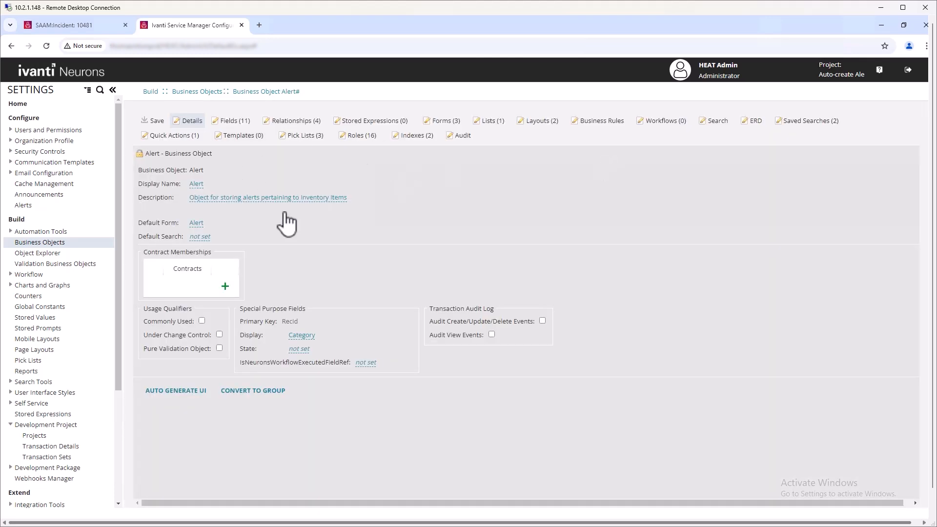
- Create an Update Object quick action named Close Alert for the Alert object in the classic action designer
{"action": "left_click", "coordinate": [178, 136]}
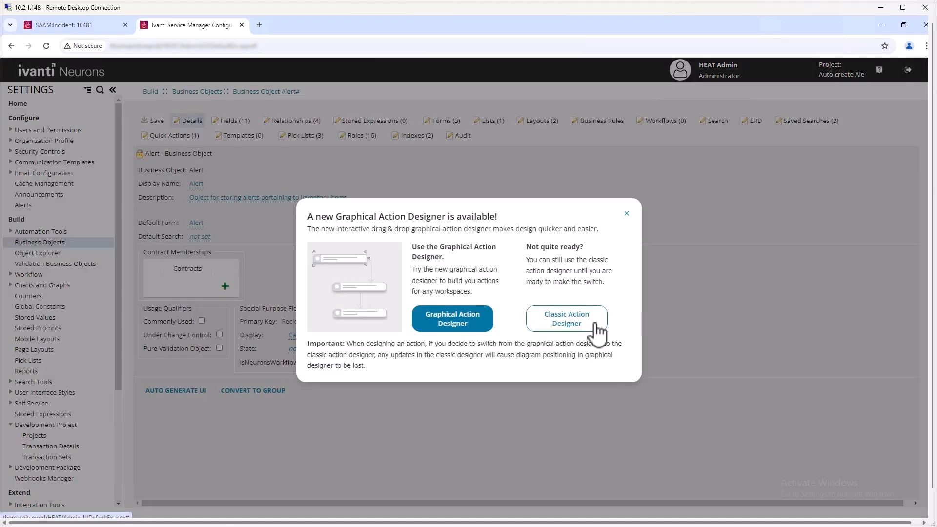
{"action": "left_click", "coordinate": [517, 322]}
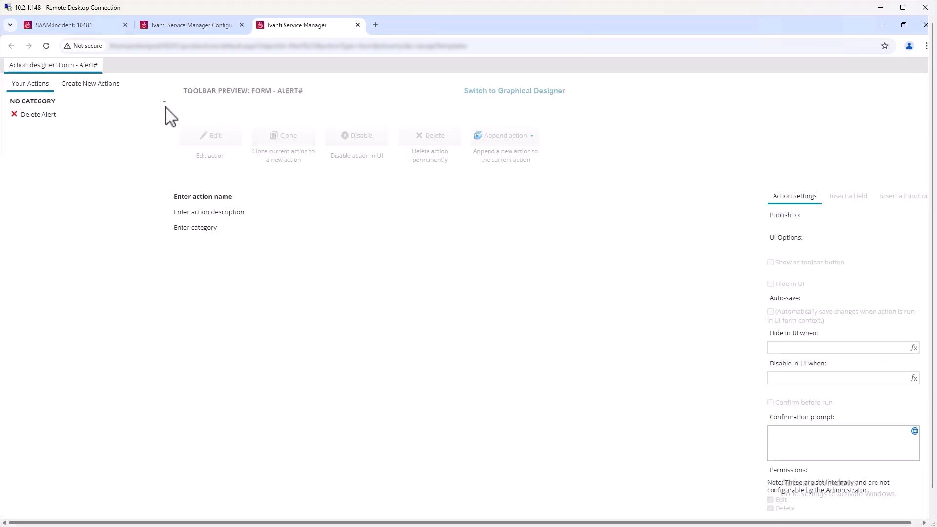
{"action": "left_click", "coordinate": [93, 84]}
{"action": "left_click_drag", "start_coordinate": [167, 280], "coordinate": [153, 408]}
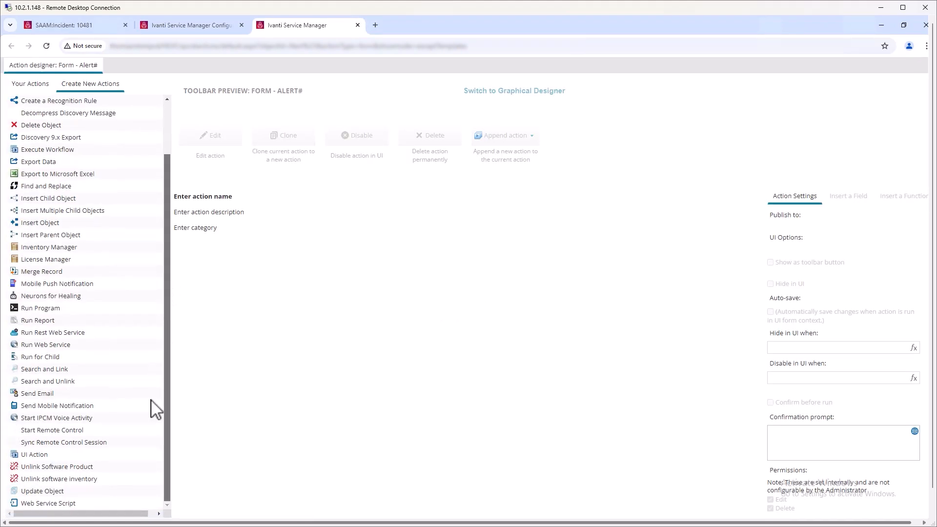
{"action": "left_click", "coordinate": [42, 490]}
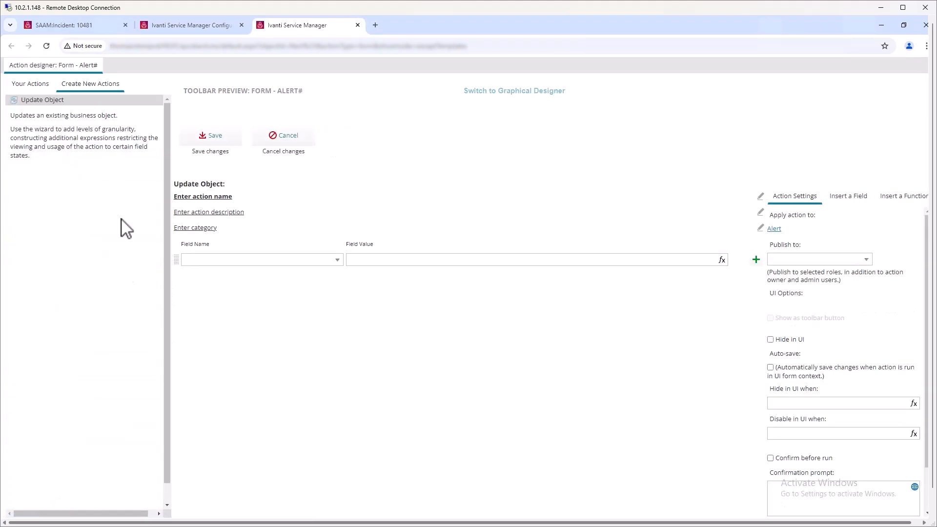
{"action": "left_click", "coordinate": [199, 200]}
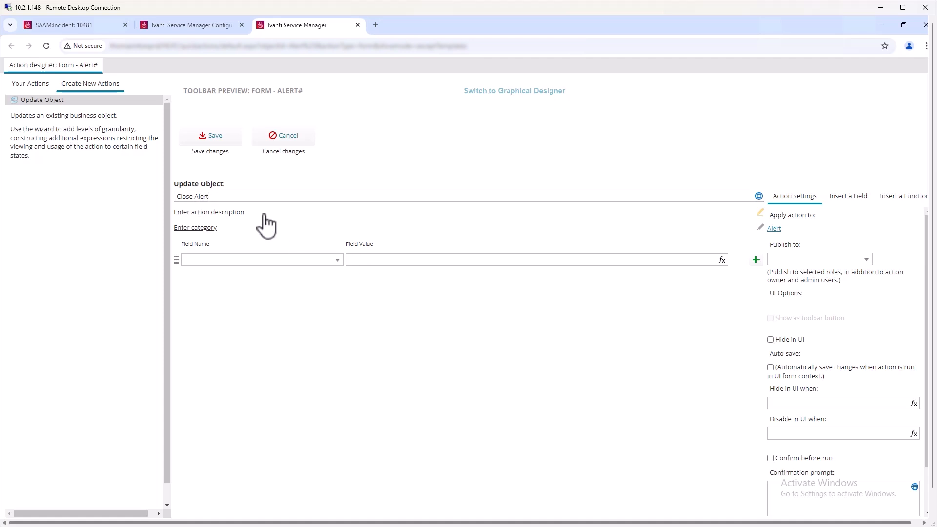
- Make the Close Alert action set Status to Closed, enable auto-save, and save the action before closing the designer
{"action": "left_click", "coordinate": [335, 260]}
{"action": "type", "text": "stat"}
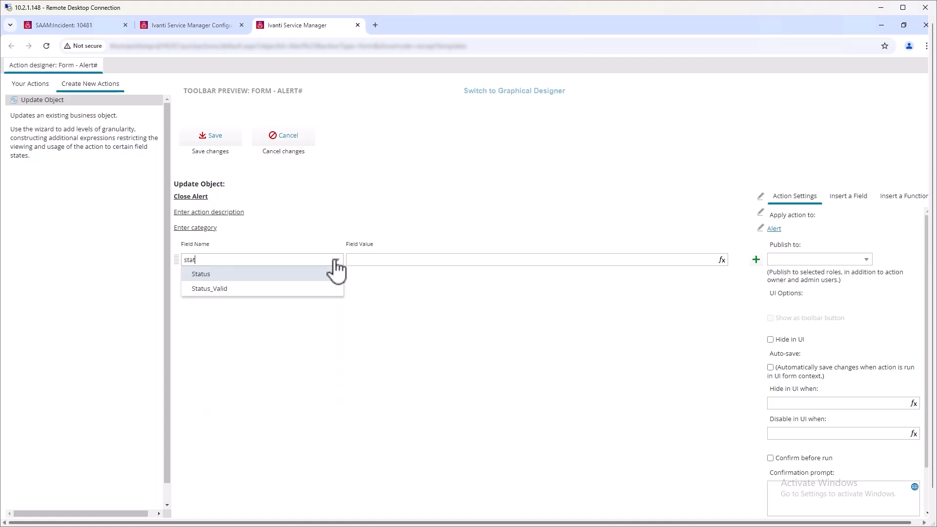
{"action": "key", "text": "Return"}
{"action": "left_click", "coordinate": [703, 261]}
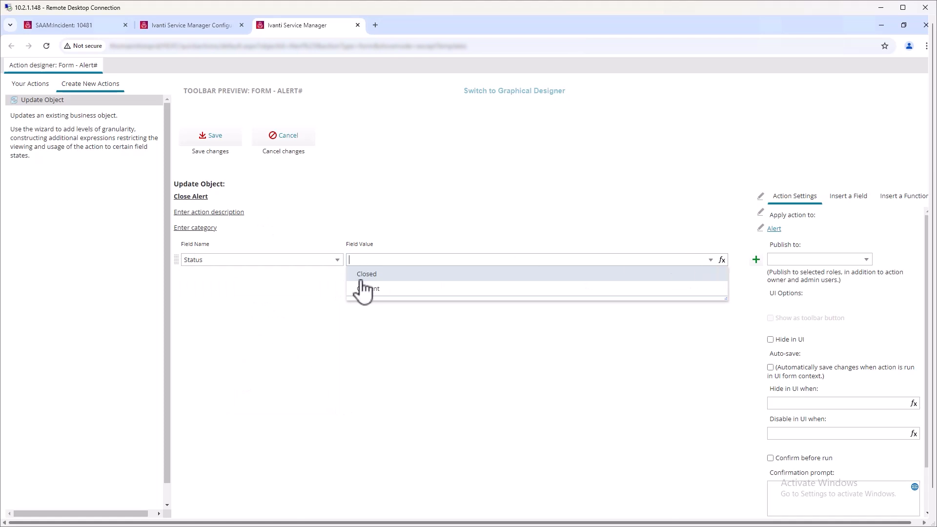
{"action": "left_click", "coordinate": [393, 276]}
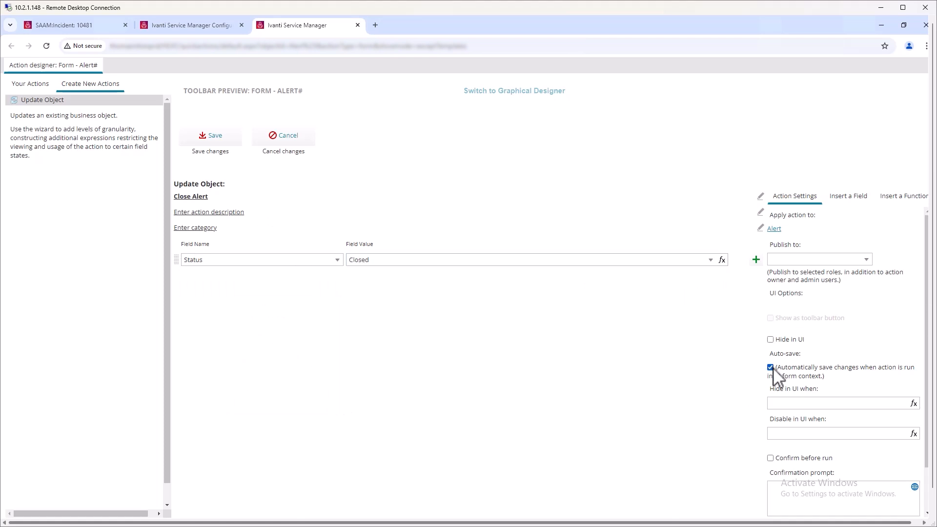
{"action": "left_click", "coordinate": [217, 139]}
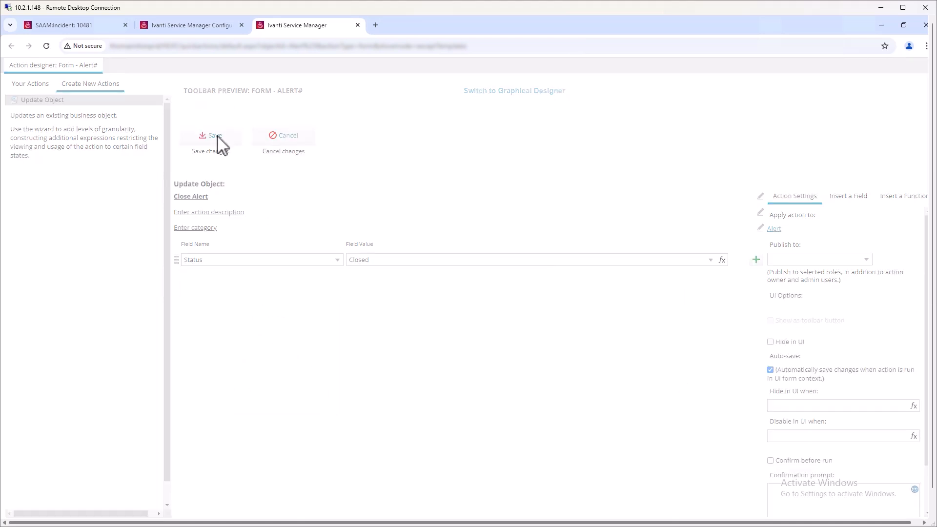
{"action": "left_click", "coordinate": [357, 25]}
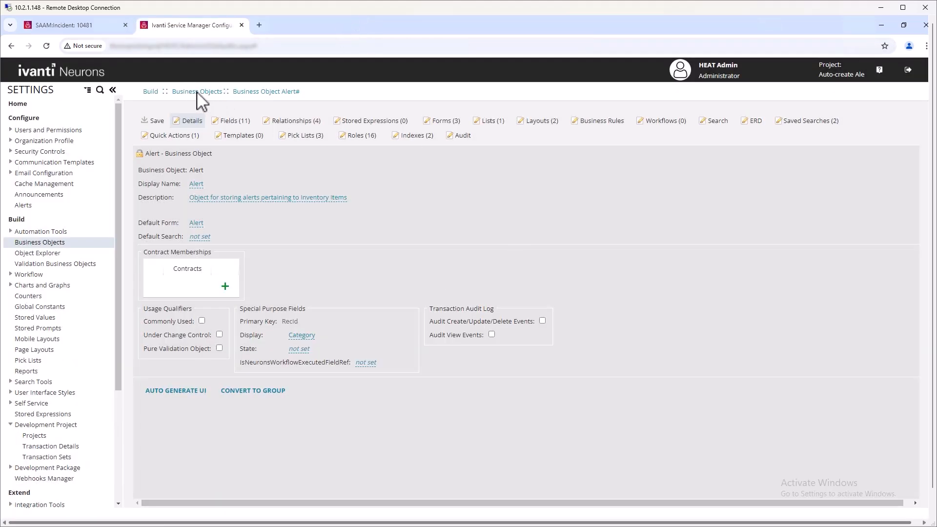
- Add a triggered action named Master Incident Closed to the Incident object's business rules with the classic action designer
{"action": "left_click", "coordinate": [216, 92]}
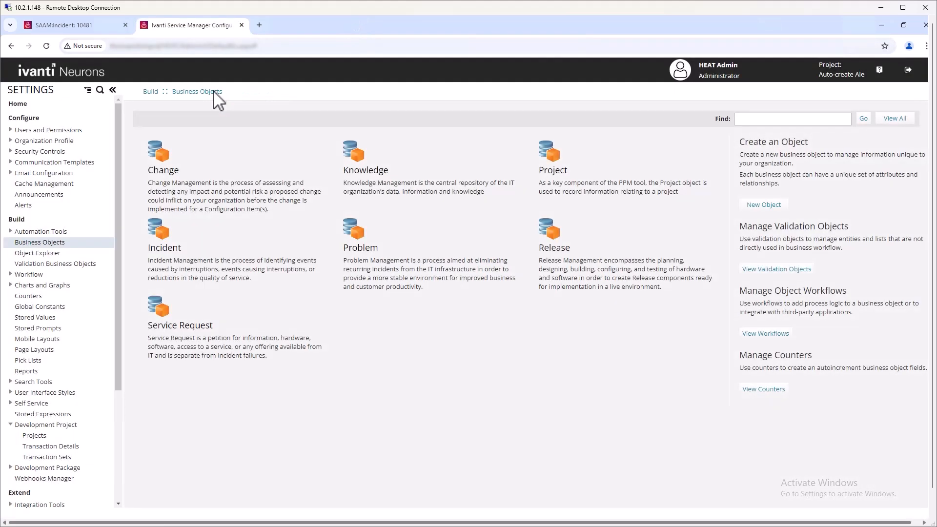
{"action": "left_click", "coordinate": [170, 248]}
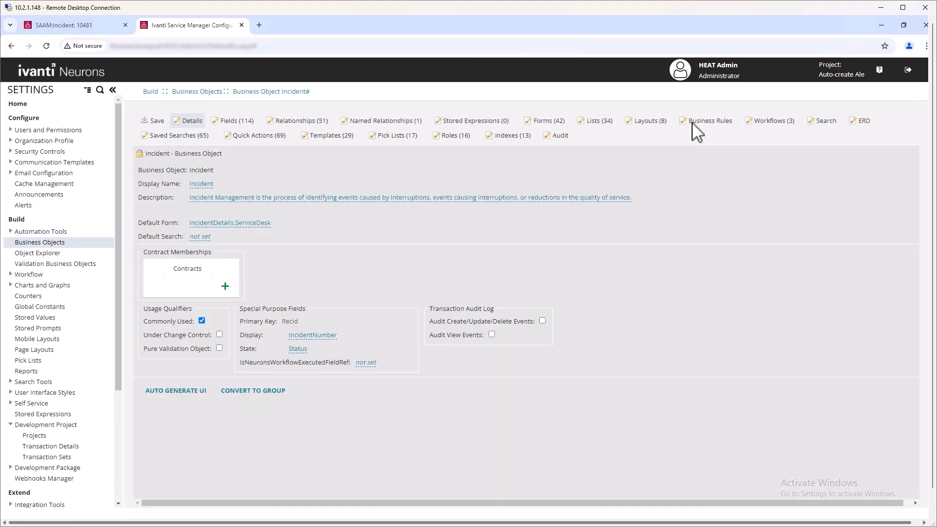
{"action": "left_click", "coordinate": [701, 125]}
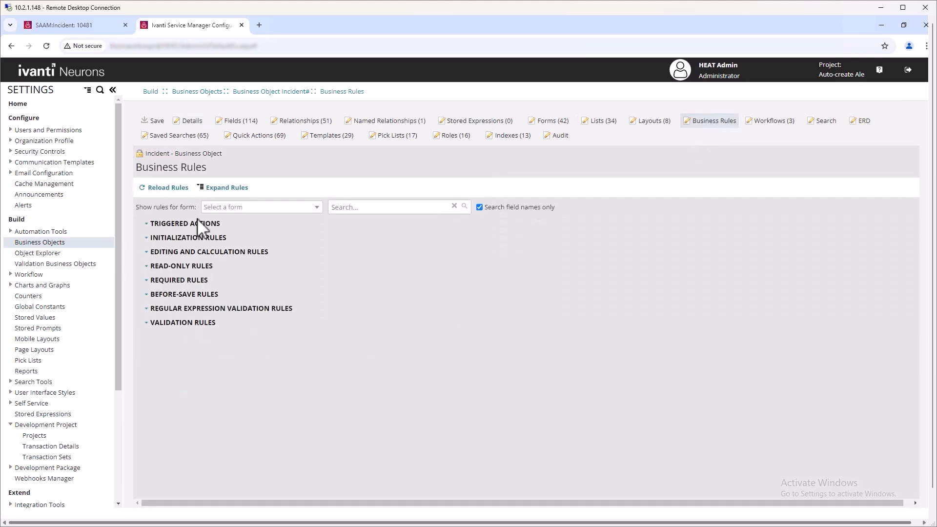
{"action": "left_click", "coordinate": [156, 223]}
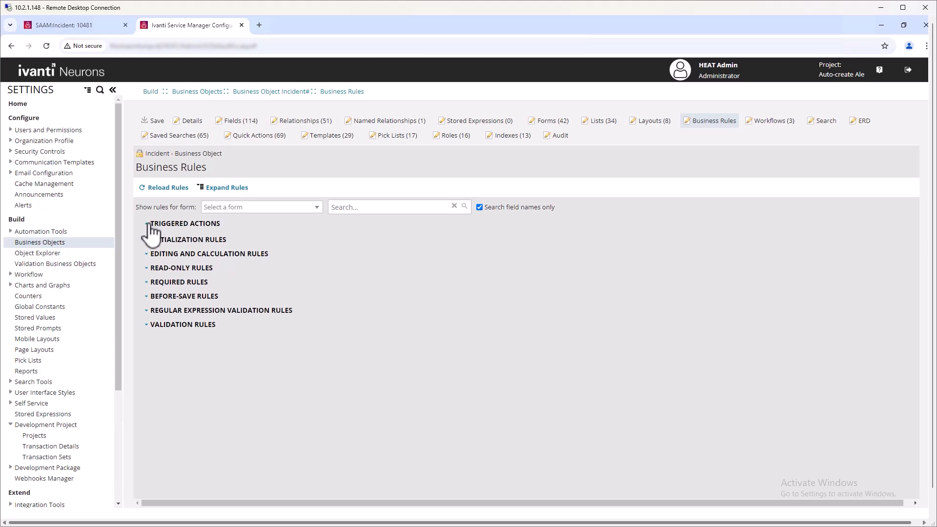
{"action": "left_click", "coordinate": [159, 247]}
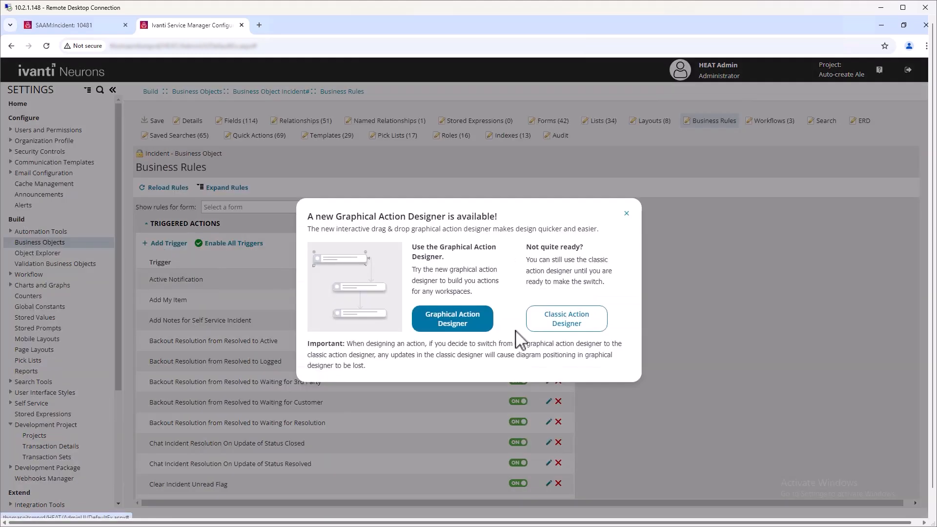
{"action": "left_click", "coordinate": [564, 320]}
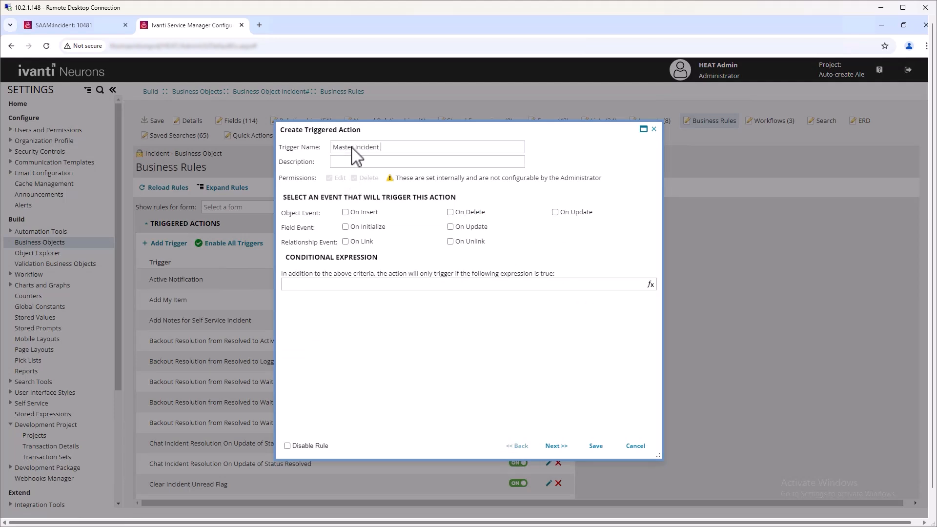
{"action": "type", "text": "d"}
- Make the Master Incident Closed trigger fire on a field update when Status is set to Closed
{"action": "left_click", "coordinate": [453, 228]}
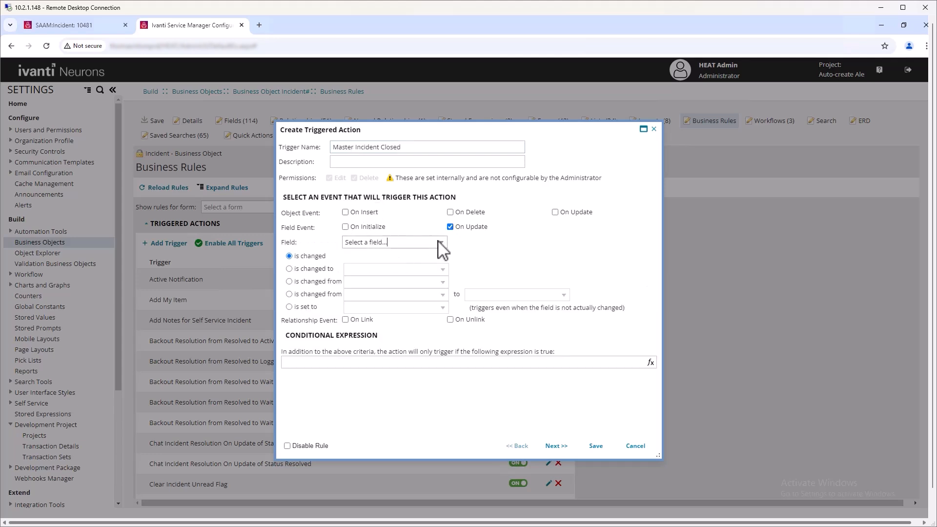
{"action": "type", "text": "stat"}
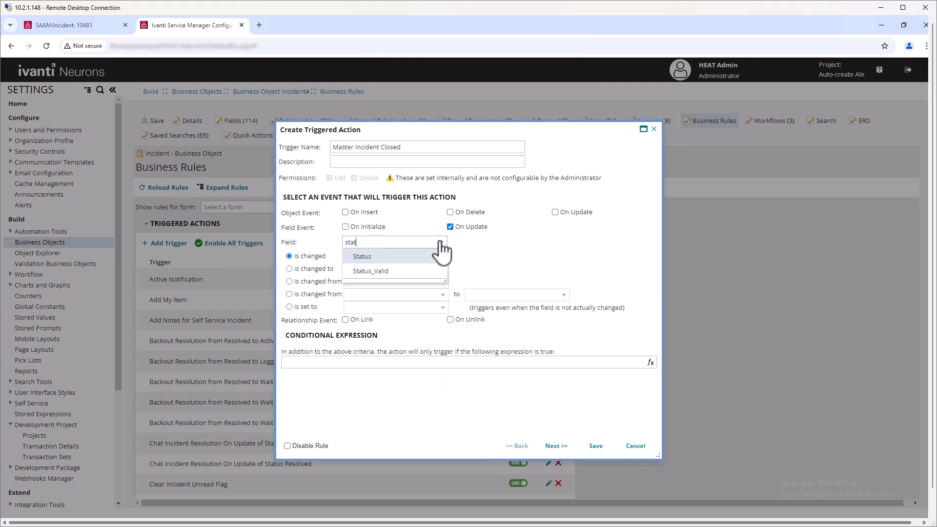
{"action": "key", "text": "Return"}
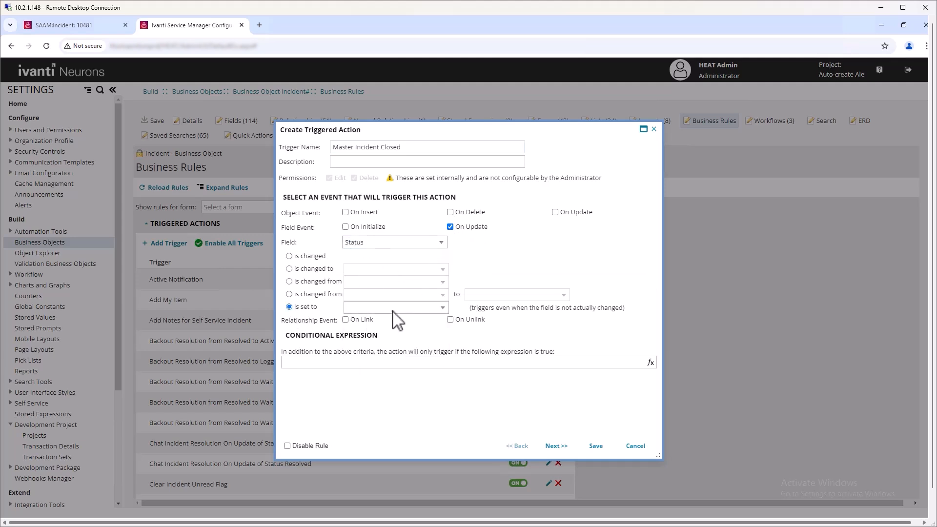
{"action": "left_click", "coordinate": [442, 307]}
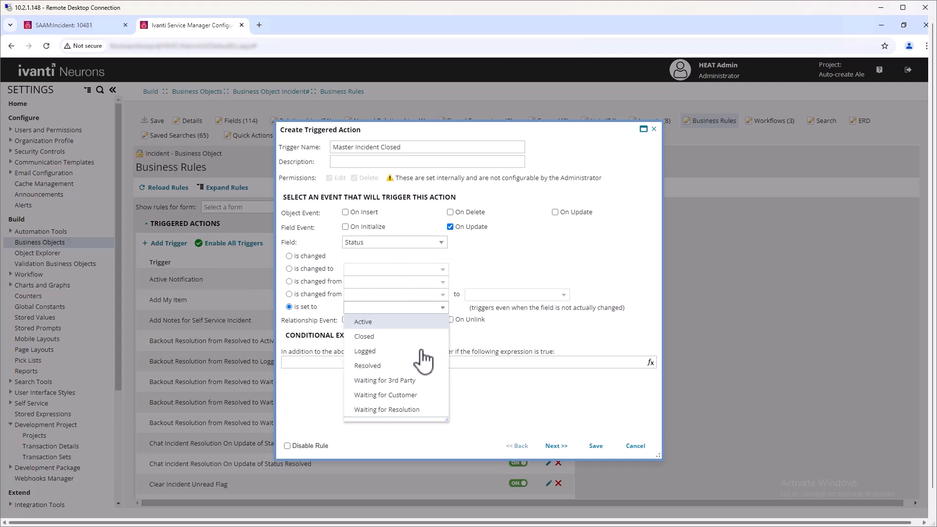
{"action": "left_click", "coordinate": [365, 337]}
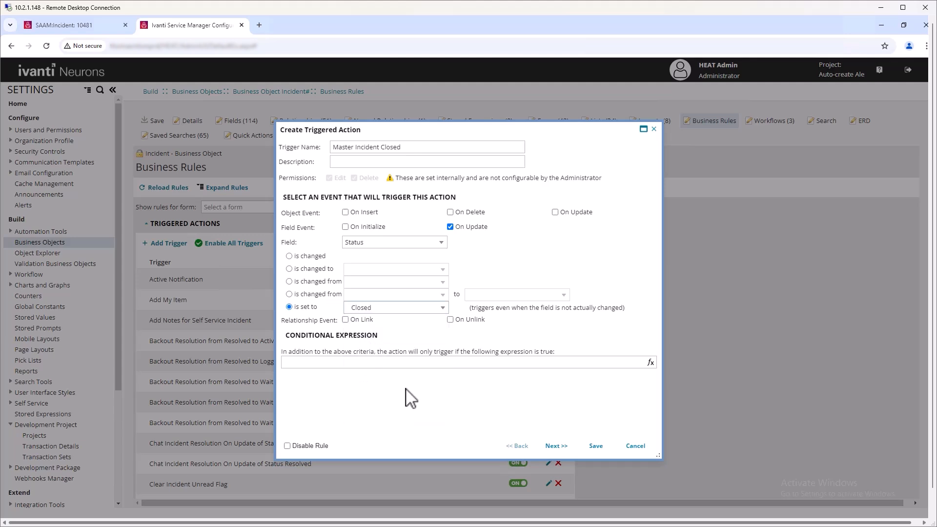
- Restrict the trigger with the conditional expression $(IsMasterIncident) and save the expression
{"action": "left_click", "coordinate": [652, 363]}
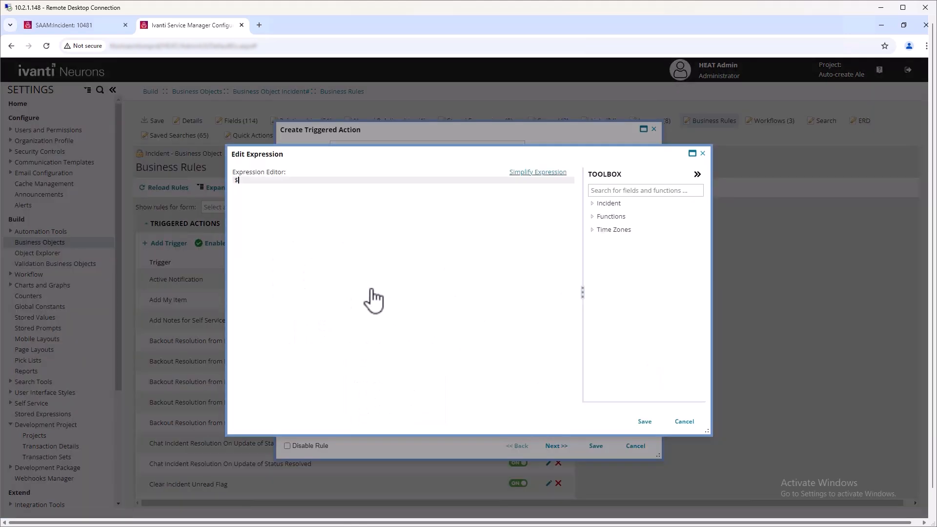
{"action": "type", "text": "$(IsMasterIncident"}
{"action": "key", "text": "Down"}
{"action": "key", "text": "Return"}
{"action": "left_click", "coordinate": [644, 422]}
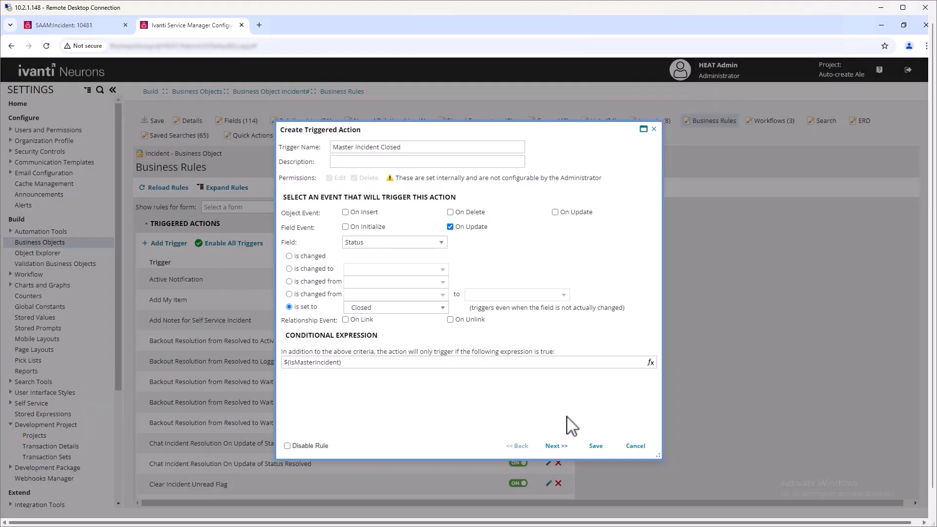
- Configure a new action of type Composite Action for the trigger to execute
{"action": "left_click", "coordinate": [556, 446]}
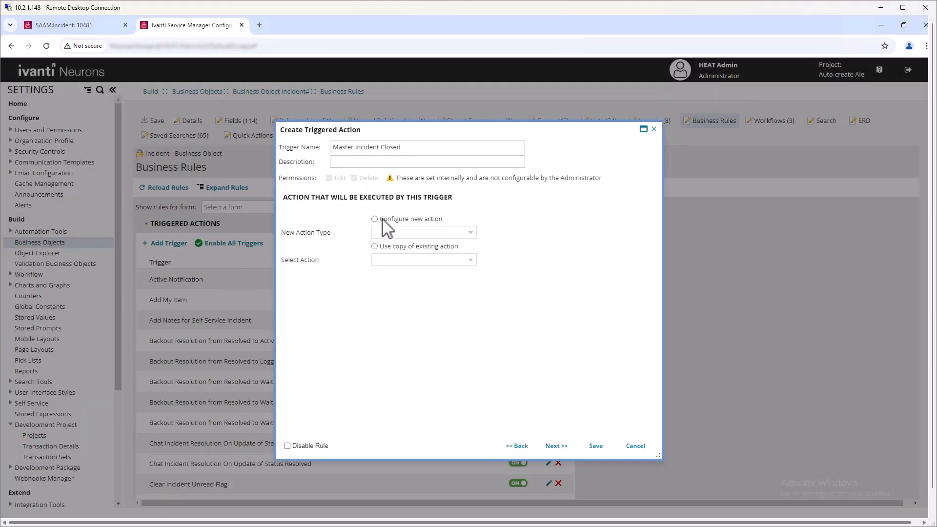
{"action": "left_click", "coordinate": [471, 232]}
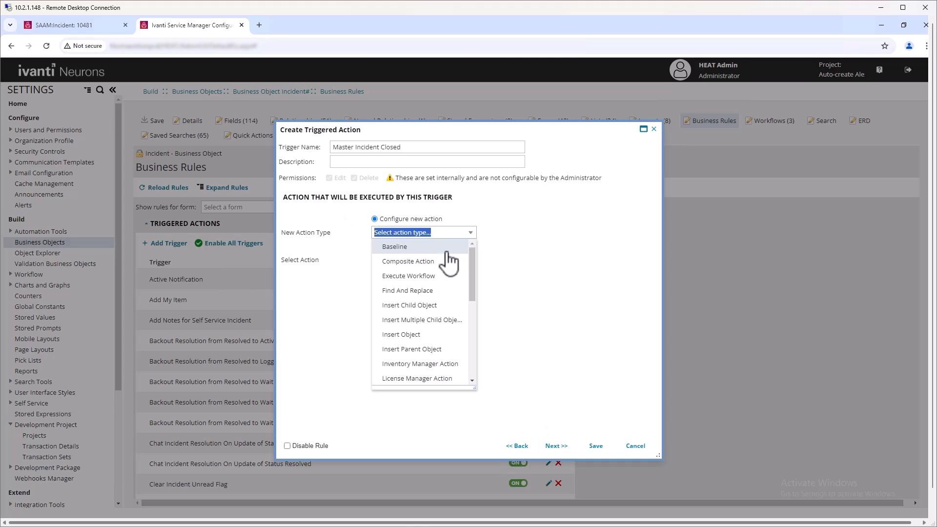
{"action": "left_click", "coordinate": [439, 259]}
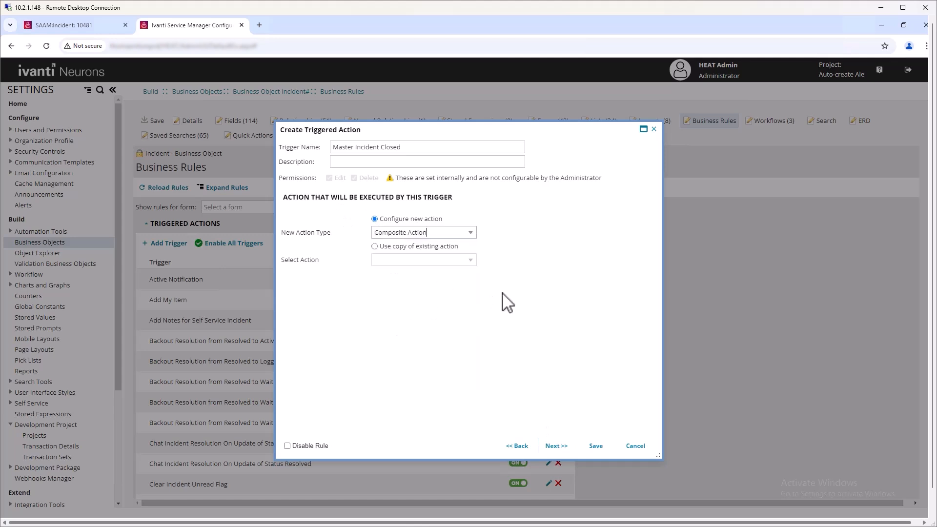
{"action": "left_click", "coordinate": [558, 446]}
- Add a Run for Child action named Close Alert to the composite action
{"action": "left_click", "coordinate": [329, 220]}
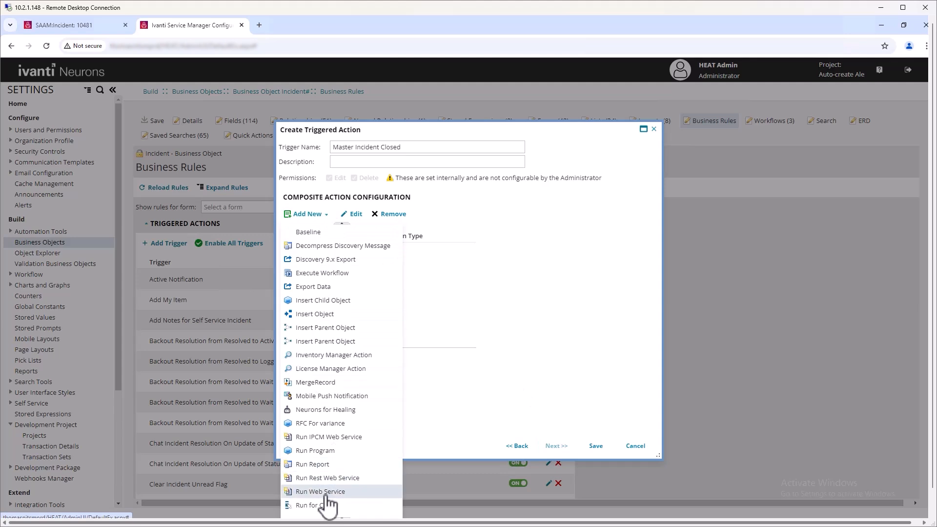
{"action": "left_click", "coordinate": [315, 505]}
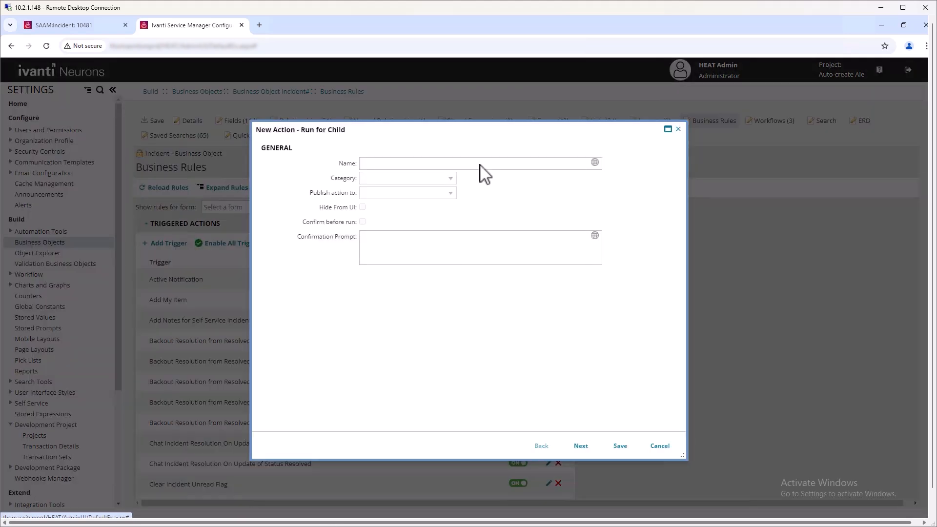
{"action": "type", "text": "Close Alert"}
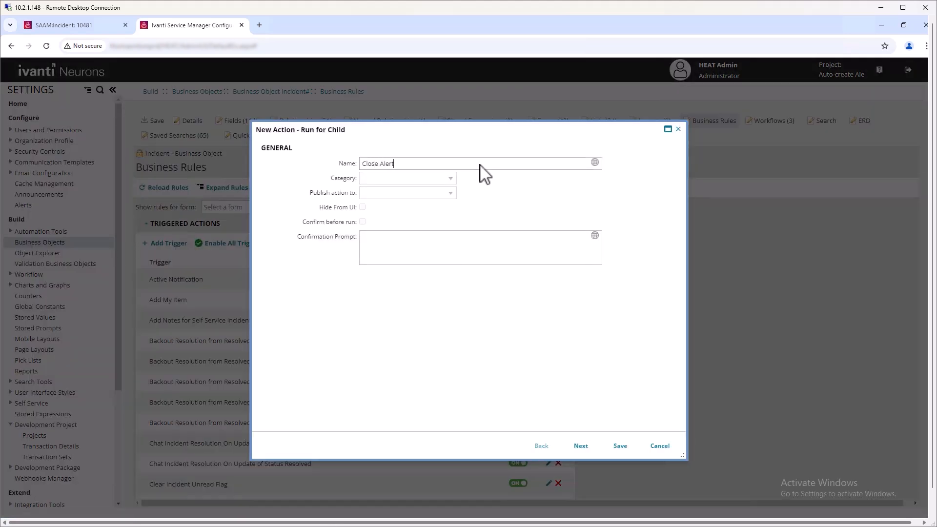
{"action": "left_click", "coordinate": [582, 446]}
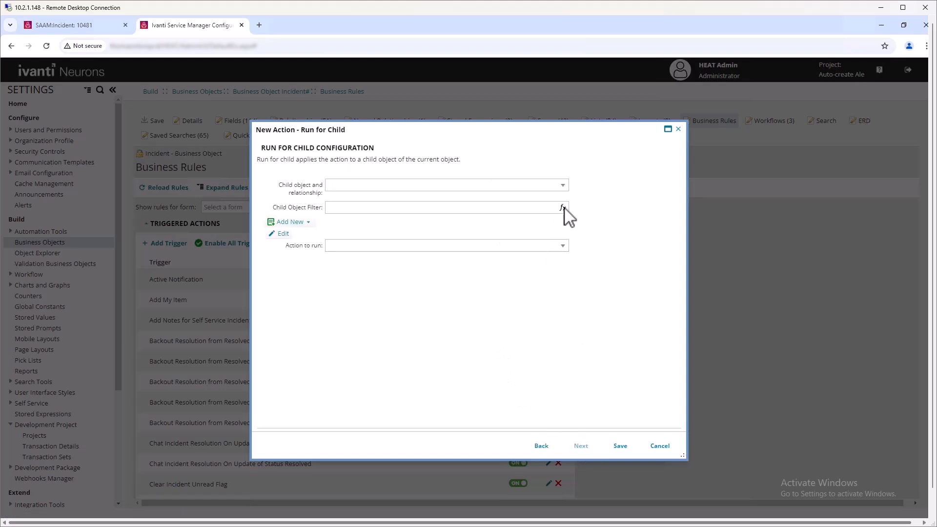
- Choose IncidentAssocAlert as the child object and relationship for the Run for Child action
{"action": "left_click", "coordinate": [561, 185]}
{"action": "left_click_drag", "start_coordinate": [561, 203], "coordinate": [567, 220]}
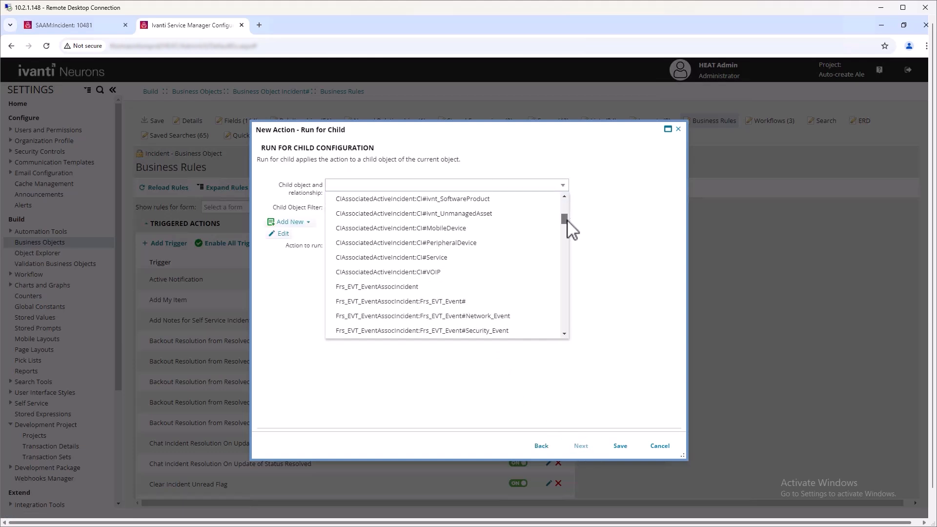
{"action": "scroll", "coordinate": [571, 230], "scroll_direction": "down", "scroll_amount": 3}
{"action": "left_click", "coordinate": [380, 254]}
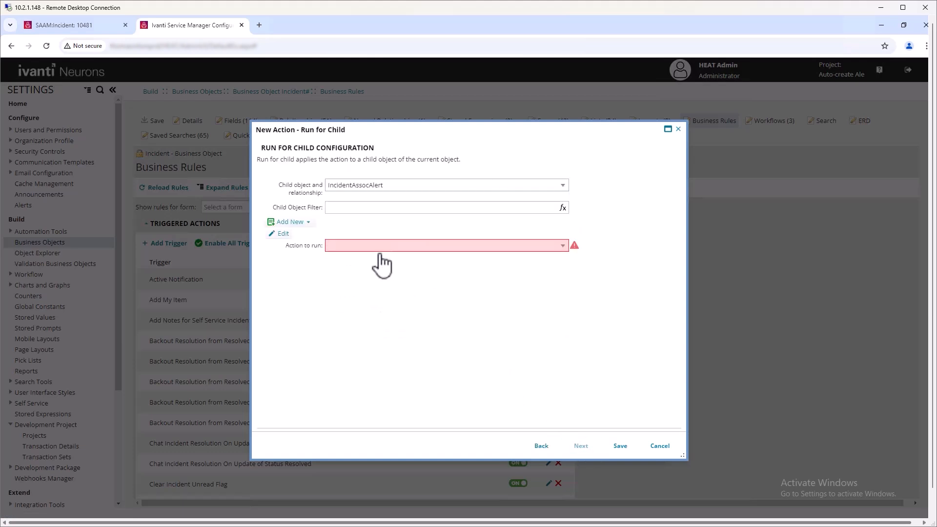
- Set the child object filter to $(Status == "Current") and save the expression
{"action": "left_click", "coordinate": [563, 208]}
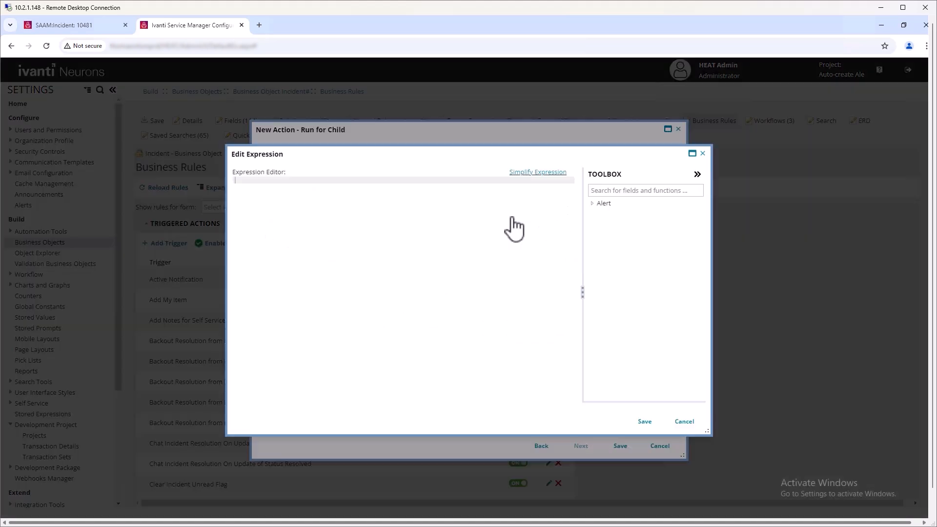
{"action": "type", "text": "$(Status"}
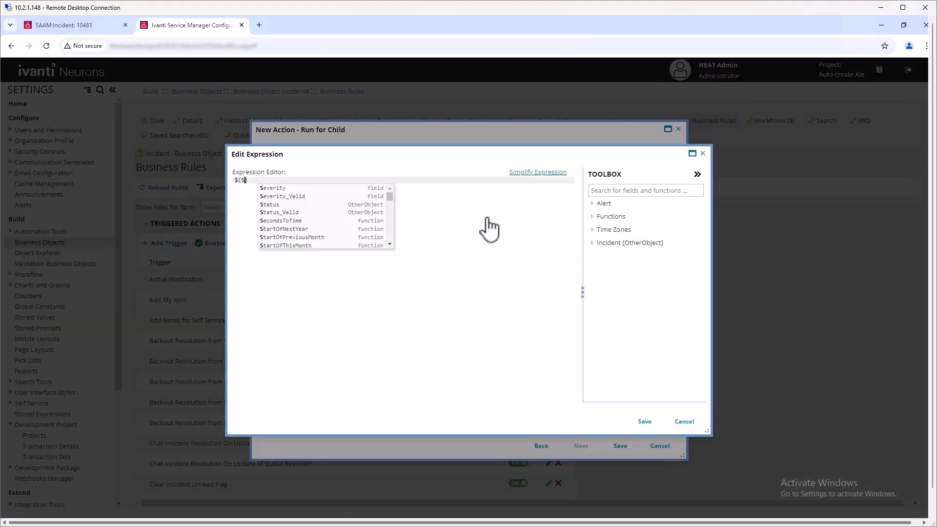
{"action": "type", "text": " =="}
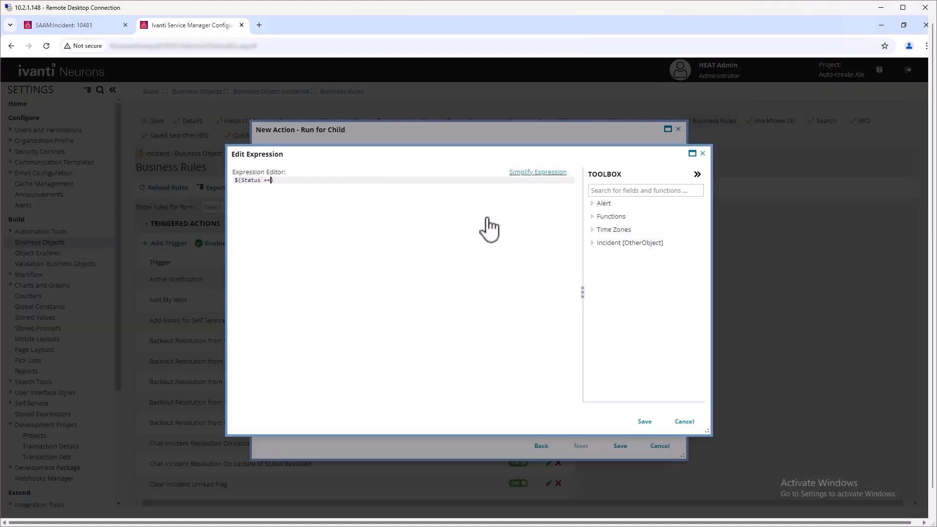
{"action": "type", "text": " \"C"}
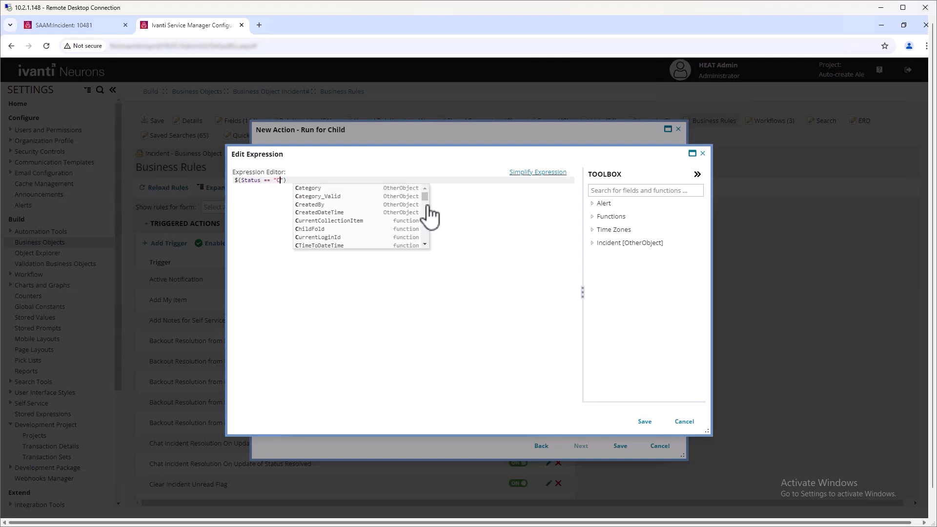
{"action": "type", "text": "urrent\""}
{"action": "left_click", "coordinate": [649, 422]}
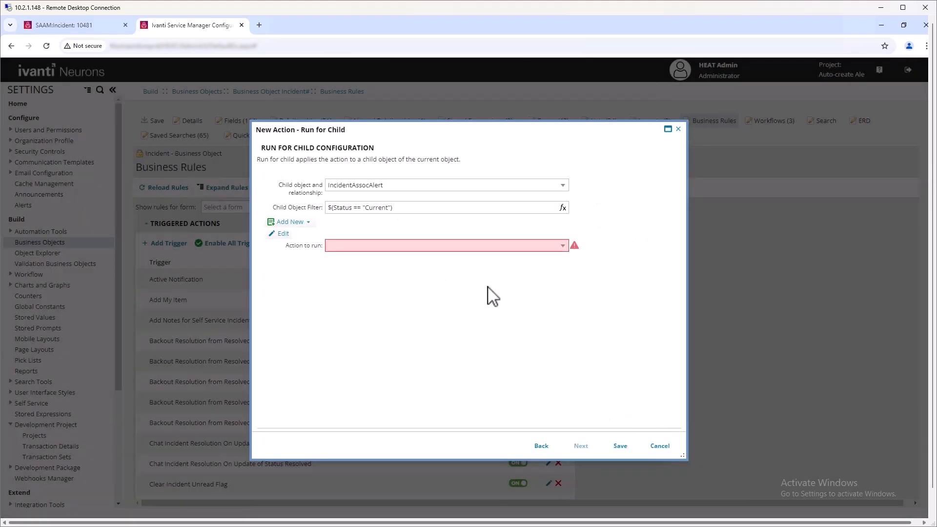
- Select Close Alert as the action to run, then save the child action and the Master Incident Closed trigger
{"action": "left_click", "coordinate": [561, 246]}
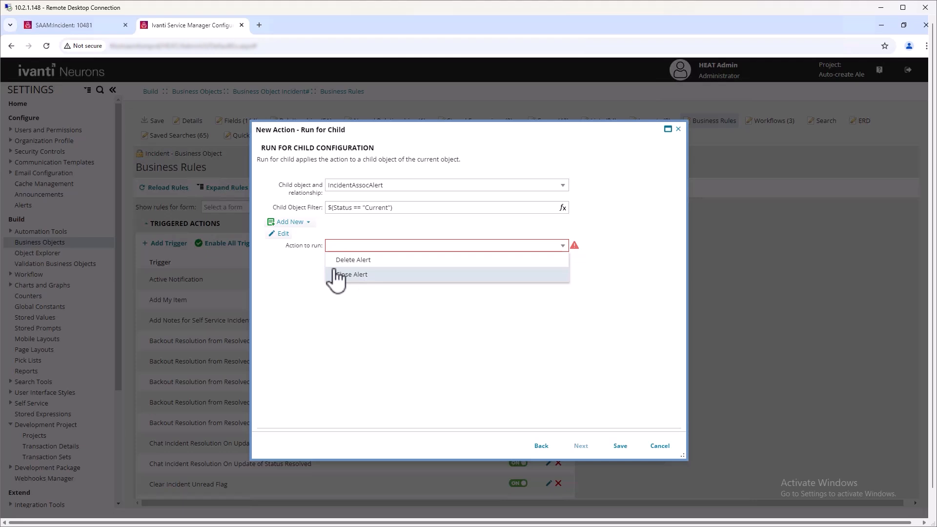
{"action": "left_click", "coordinate": [351, 276]}
{"action": "left_click", "coordinate": [619, 446]}
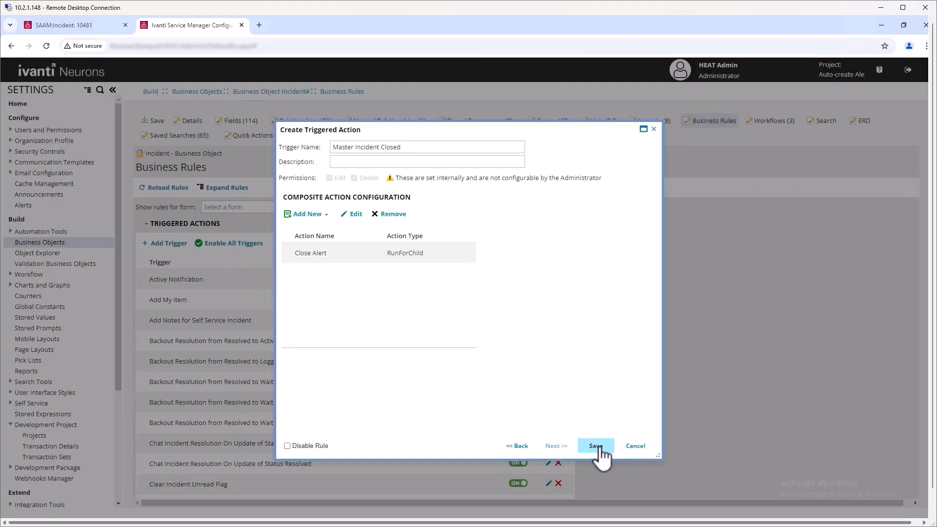
{"action": "left_click", "coordinate": [599, 448]}
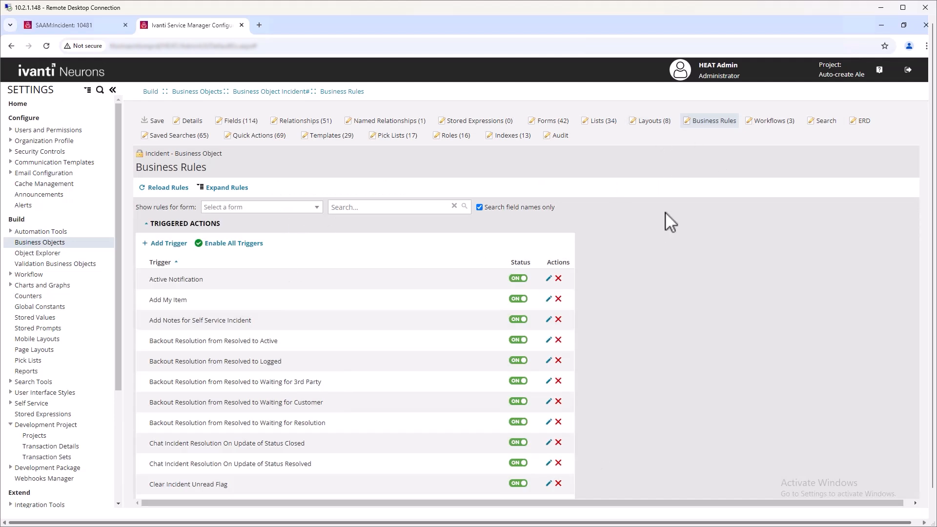
- Open the formView of the Incident object's IncidentLayout.ServiceDesk layout for editing
{"action": "left_click", "coordinate": [651, 131]}
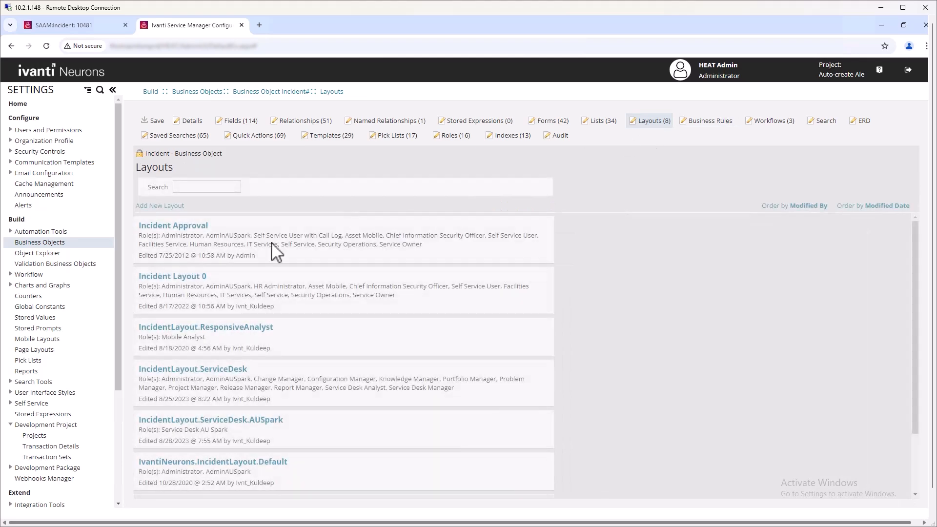
{"action": "left_click", "coordinate": [213, 372]}
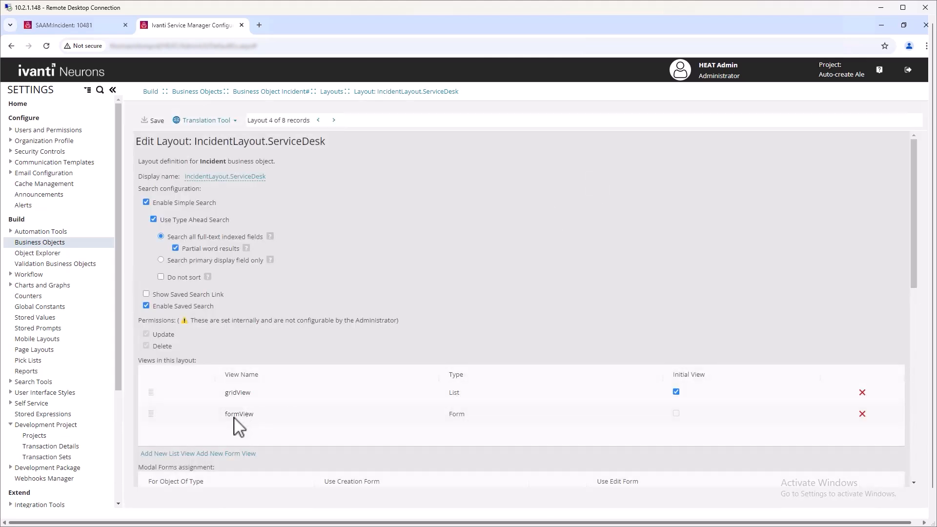
{"action": "left_click", "coordinate": [234, 415]}
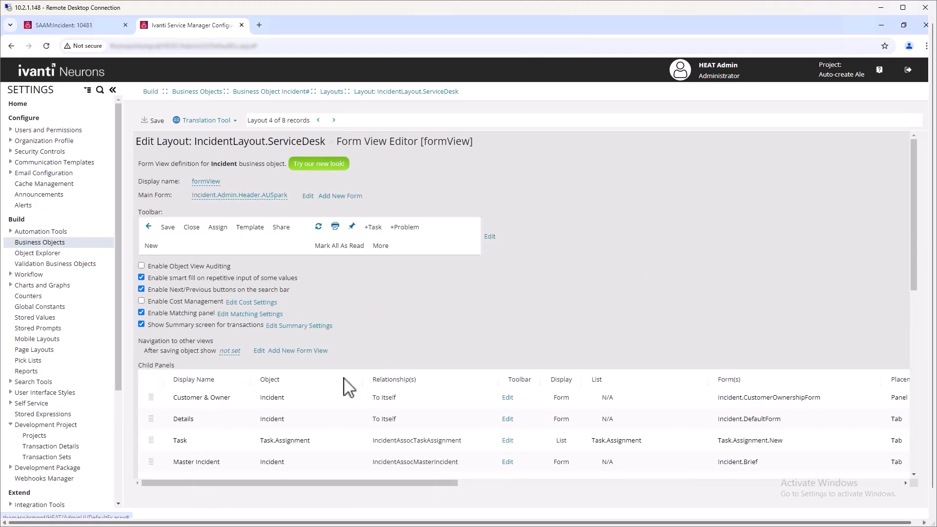
- Add a child panel with the display name Alert to the form view
{"action": "scroll", "coordinate": [916, 273], "scroll_direction": "down", "scroll_amount": 2}
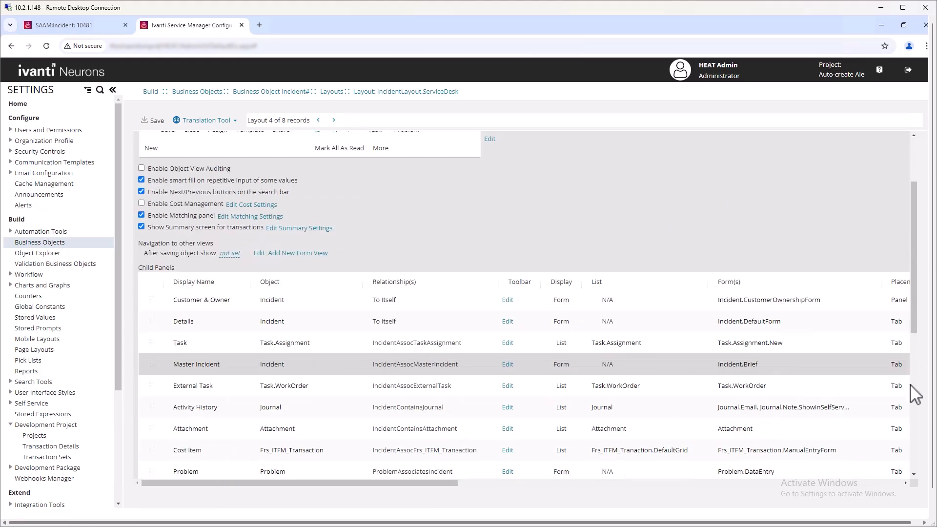
{"action": "scroll", "coordinate": [914, 388], "scroll_direction": "down", "scroll_amount": 6}
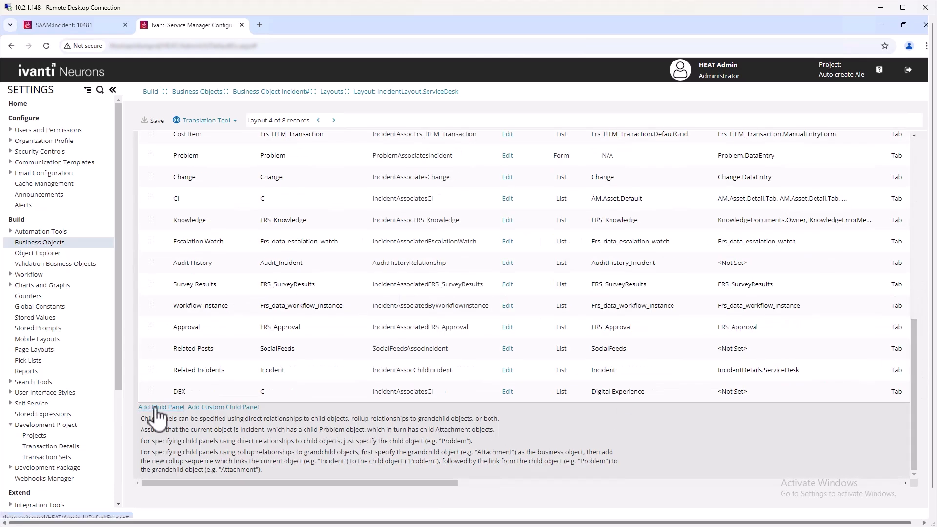
{"action": "left_click", "coordinate": [189, 415]}
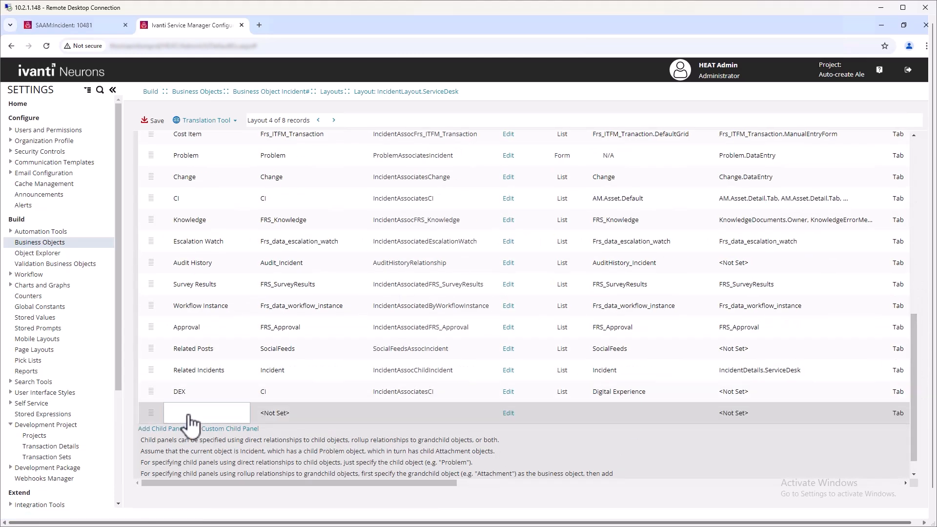
{"action": "type", "text": "Alert"}
- Set the Alert panel's direct relationship to Alert (via IncidentAssocAlert), save it, and accept the toolbar reset
{"action": "left_click", "coordinate": [276, 414]}
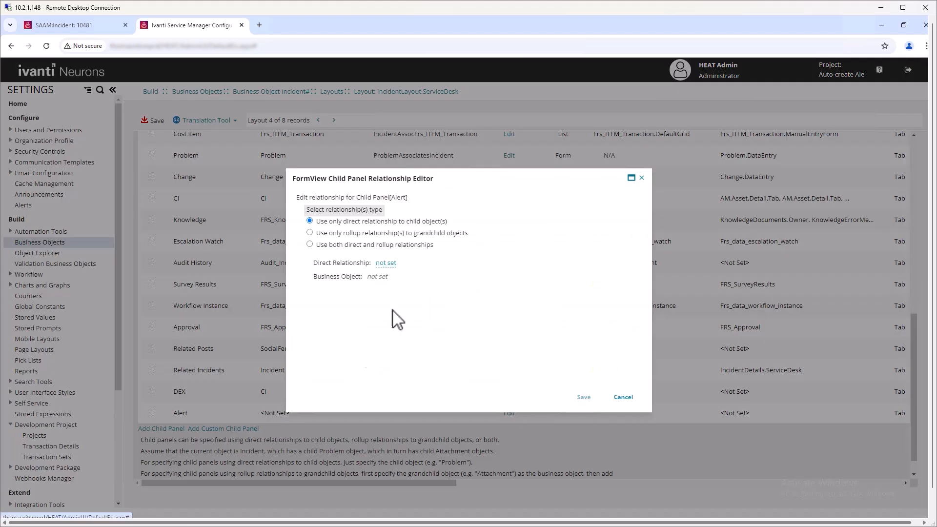
{"action": "left_click", "coordinate": [387, 264]}
{"action": "left_click", "coordinate": [501, 264]}
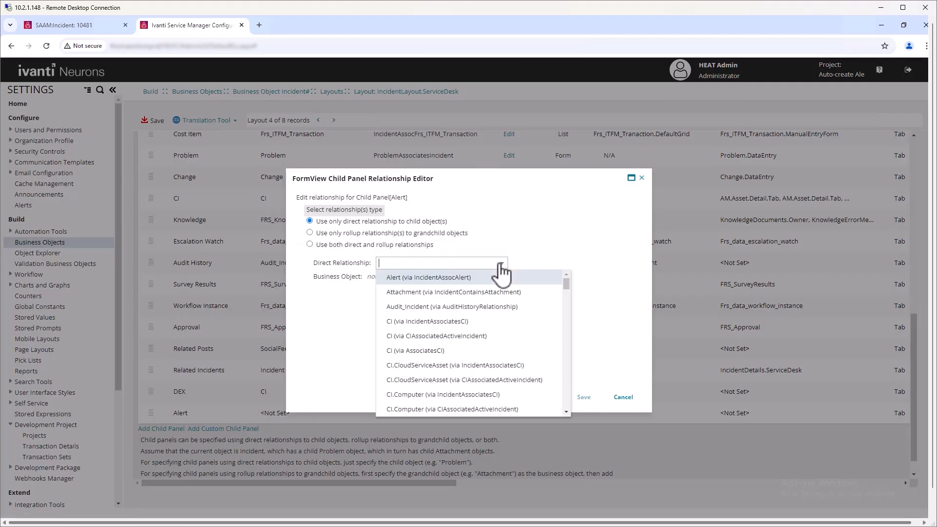
{"action": "left_click", "coordinate": [472, 281]}
{"action": "left_click", "coordinate": [583, 397]}
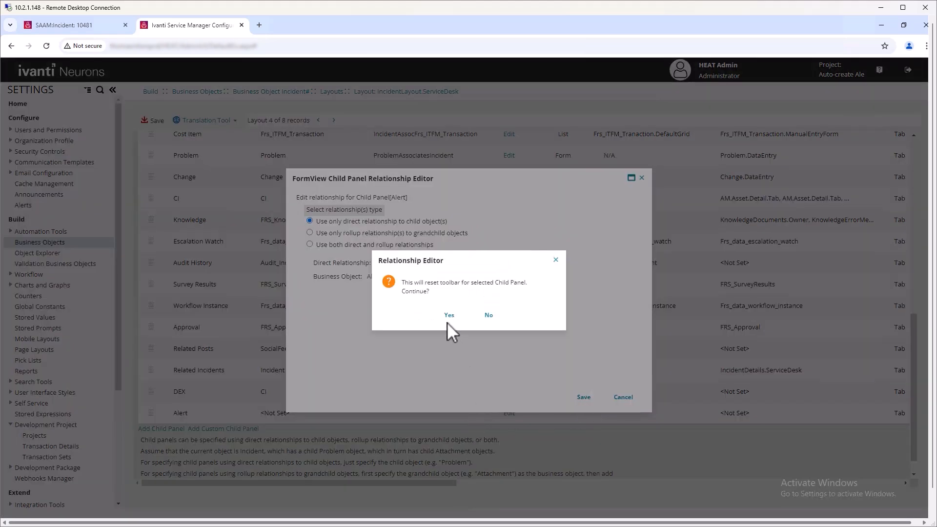
{"action": "left_click", "coordinate": [448, 316]}
- Remove the Link and Unlink buttons from the Alert child panel's toolbar, confirming each deletion
{"action": "left_click", "coordinate": [509, 413]}
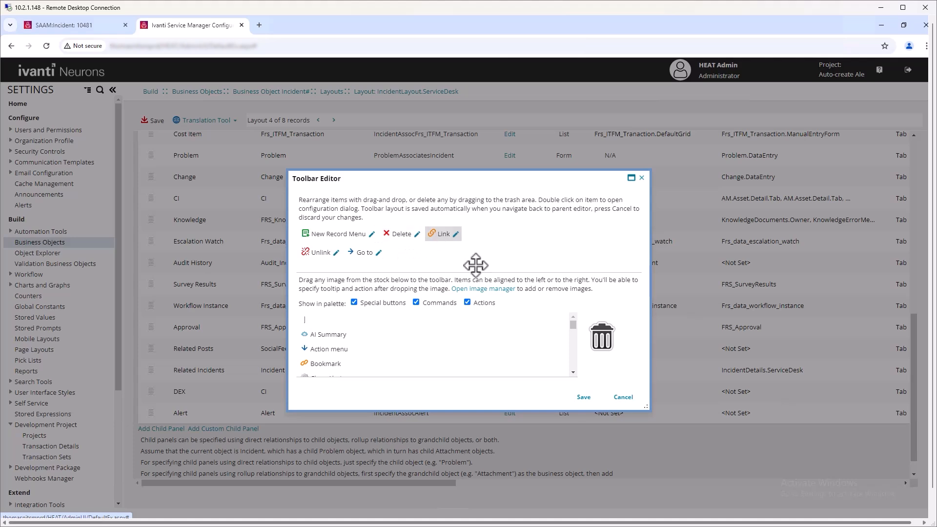
{"action": "left_click_drag", "start_coordinate": [475, 265], "coordinate": [599, 336]}
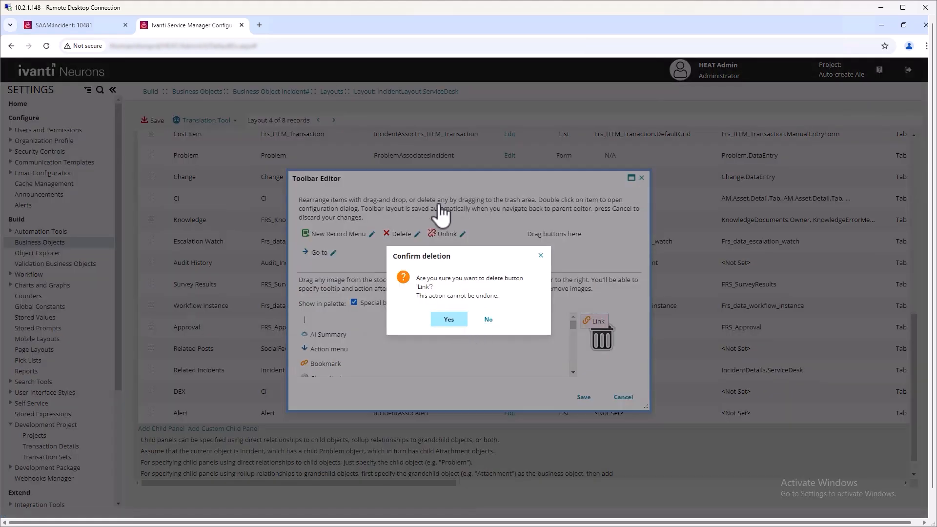
{"action": "key", "text": "Return"}
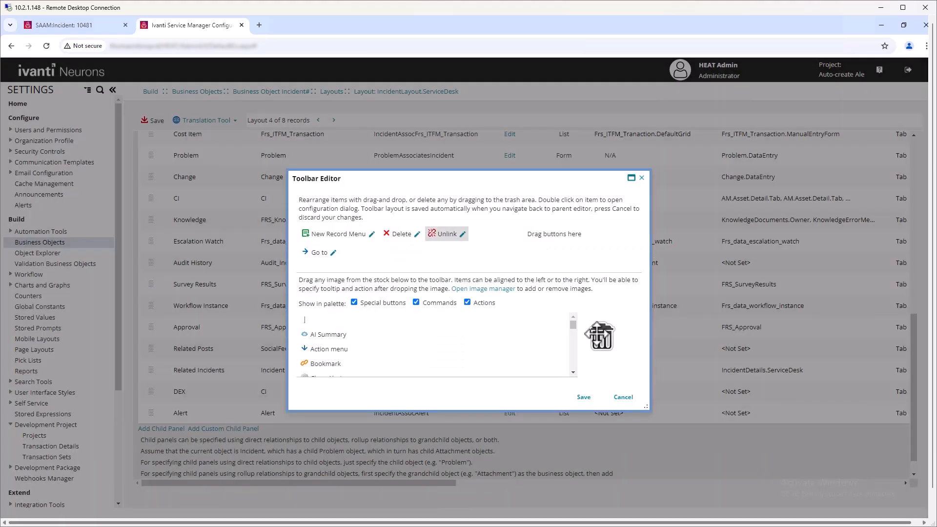
{"action": "left_click_drag", "start_coordinate": [601, 337], "coordinate": [600, 337]}
{"action": "left_click", "coordinate": [468, 319]}
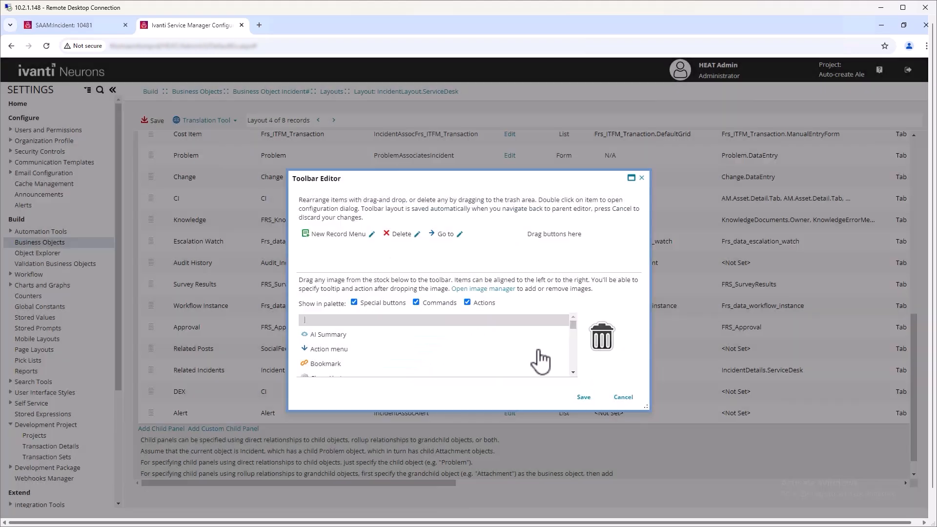
- Add a Close Alert button before Go to on the Alert panel's toolbar, with disabled expression $(Status == "Closed"), and save the toolbar
{"action": "left_click", "coordinate": [573, 373]}
{"action": "left_click", "coordinate": [573, 372]}
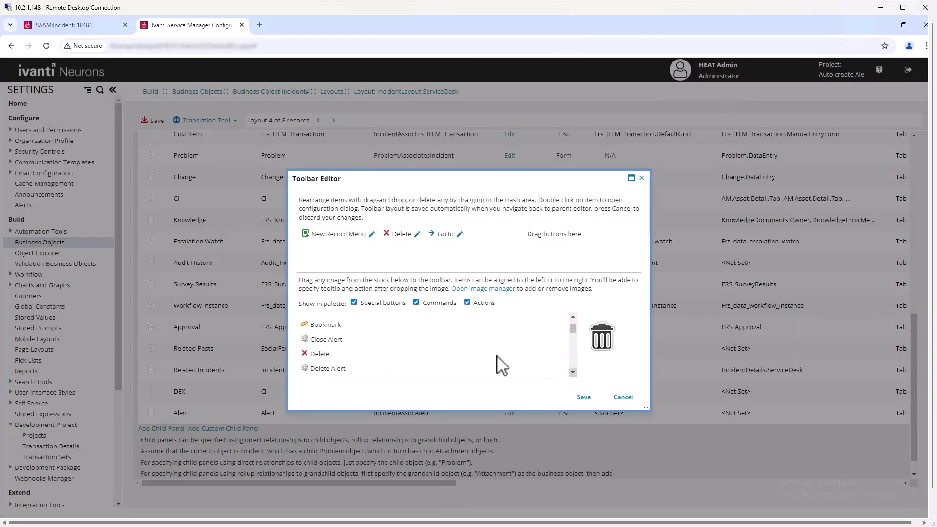
{"action": "left_click_drag", "start_coordinate": [329, 341], "coordinate": [432, 244]}
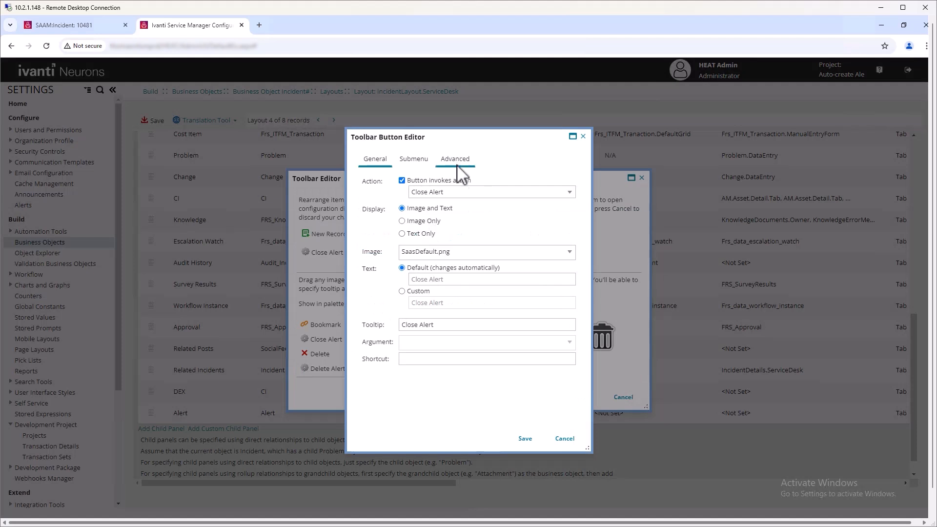
{"action": "left_click", "coordinate": [455, 160]}
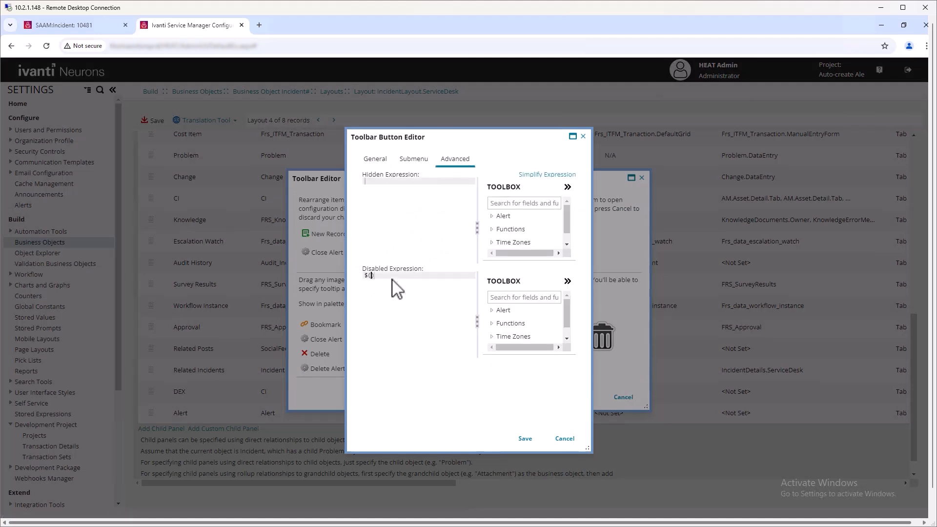
{"action": "type", "text": "Status == \"Closed"}
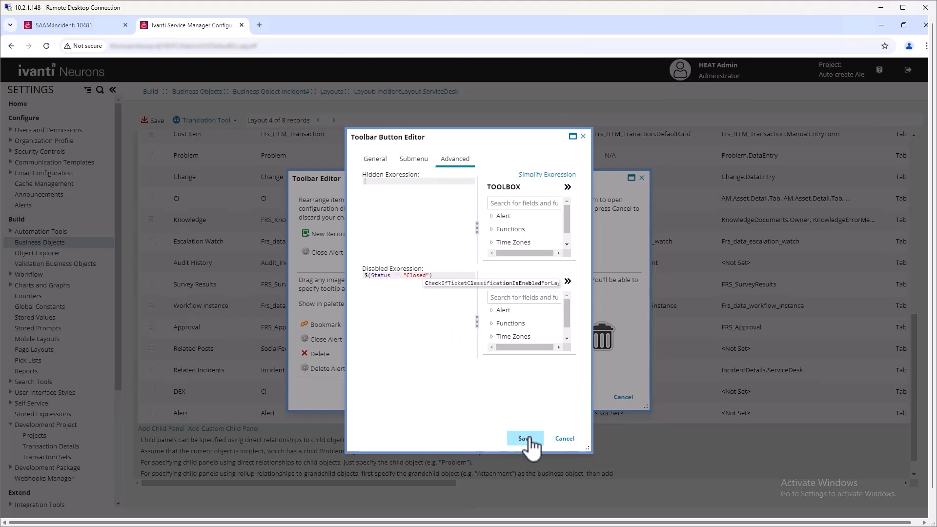
{"action": "left_click", "coordinate": [526, 438]}
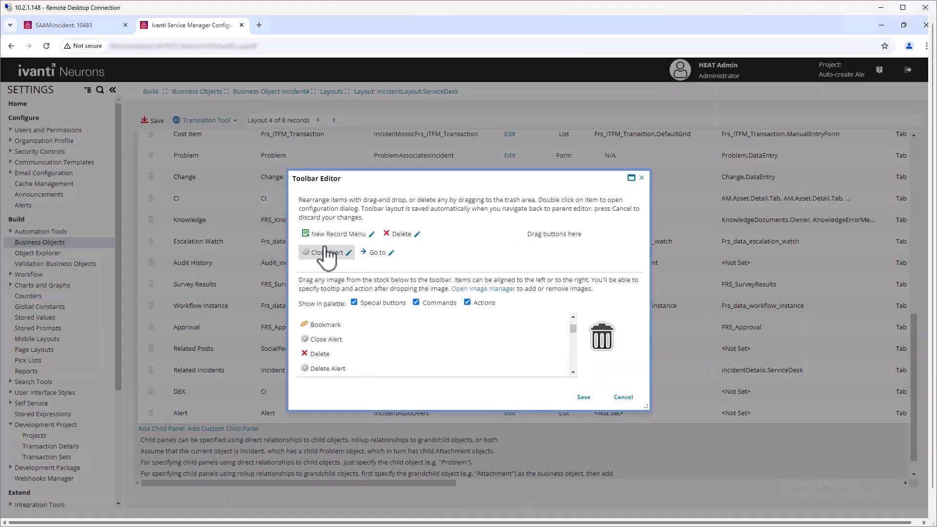
{"action": "left_click", "coordinate": [587, 399]}
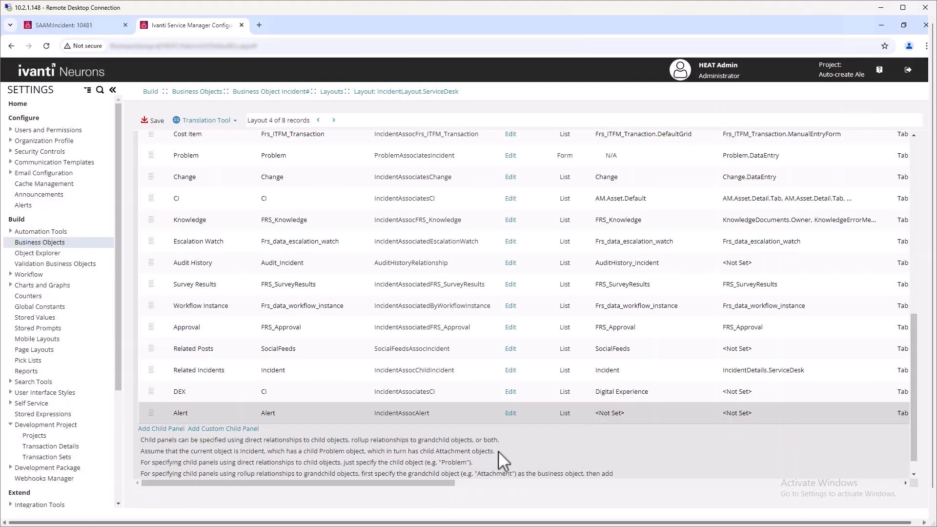
- Set the Alert child panel's list to Alert and its form to Alert.ReadOnly
{"action": "left_click", "coordinate": [616, 414]}
{"action": "left_click", "coordinate": [611, 424]}
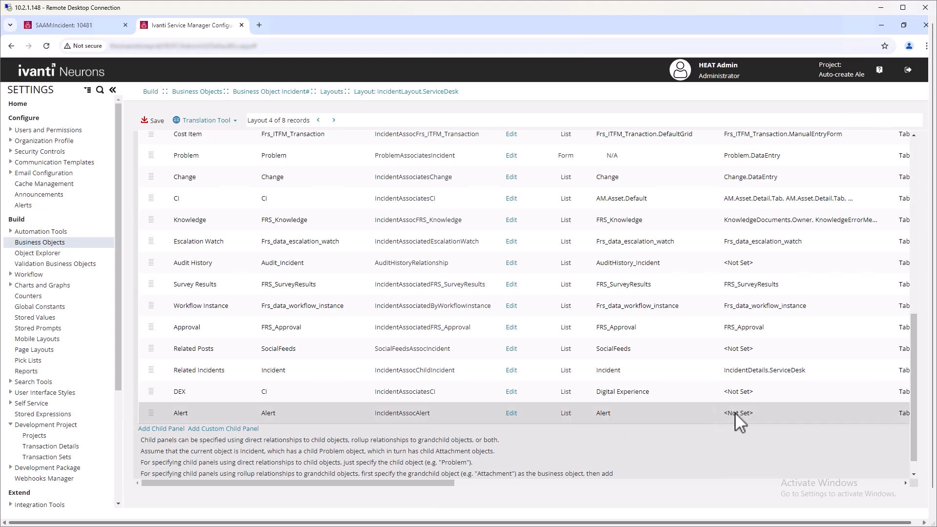
{"action": "left_click", "coordinate": [737, 414]}
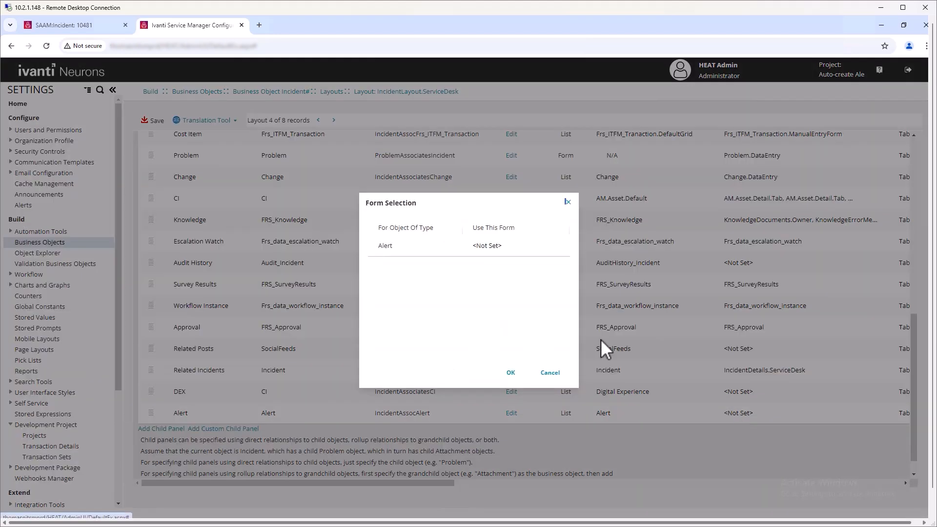
{"action": "left_click", "coordinate": [495, 247]}
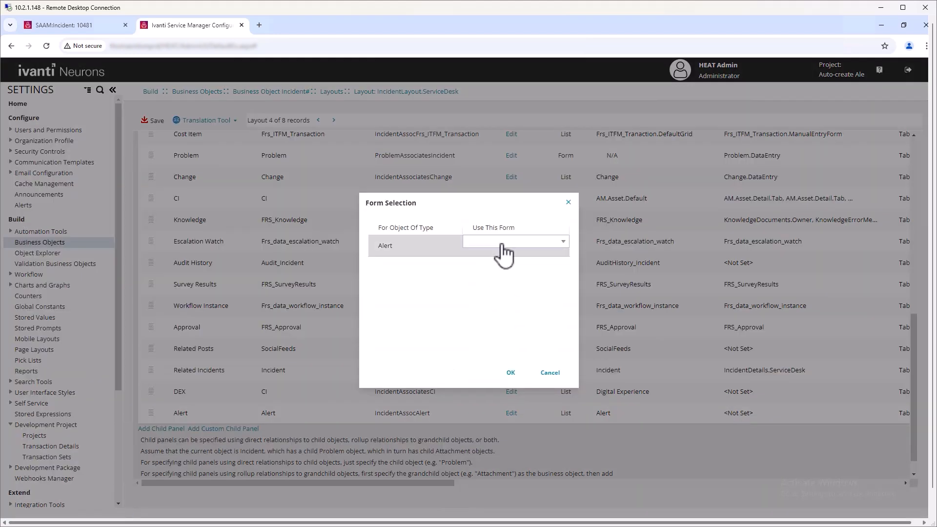
{"action": "left_click", "coordinate": [502, 246]}
{"action": "left_click", "coordinate": [508, 283]}
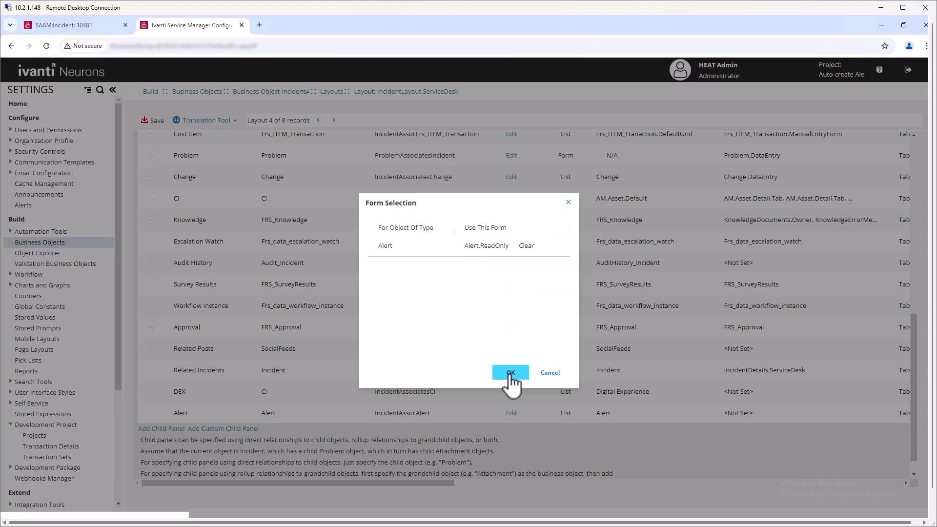
{"action": "left_click", "coordinate": [510, 374]}
- Set the Alert child panel's hidden expression to $(!IsMasterIncident) and save the layout
{"action": "left_click_drag", "start_coordinate": [458, 483], "coordinate": [628, 485]}
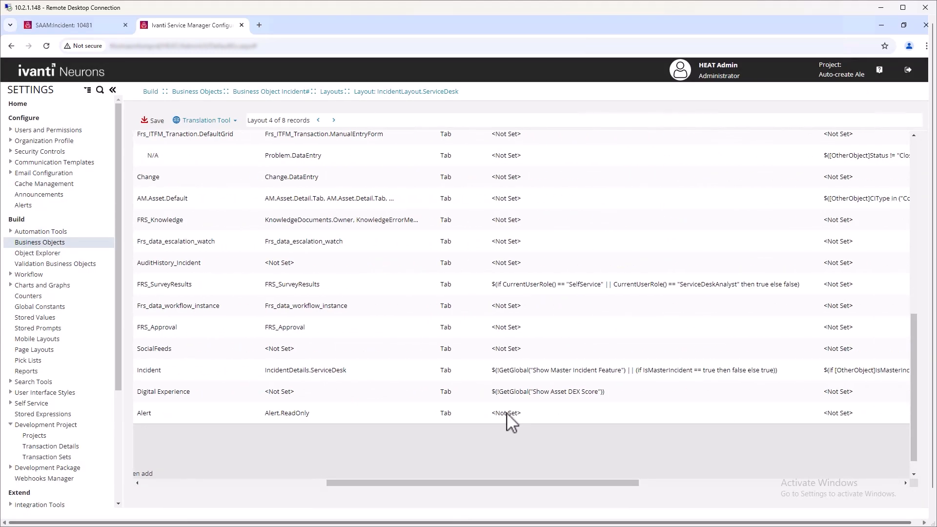
{"action": "left_click", "coordinate": [507, 413]}
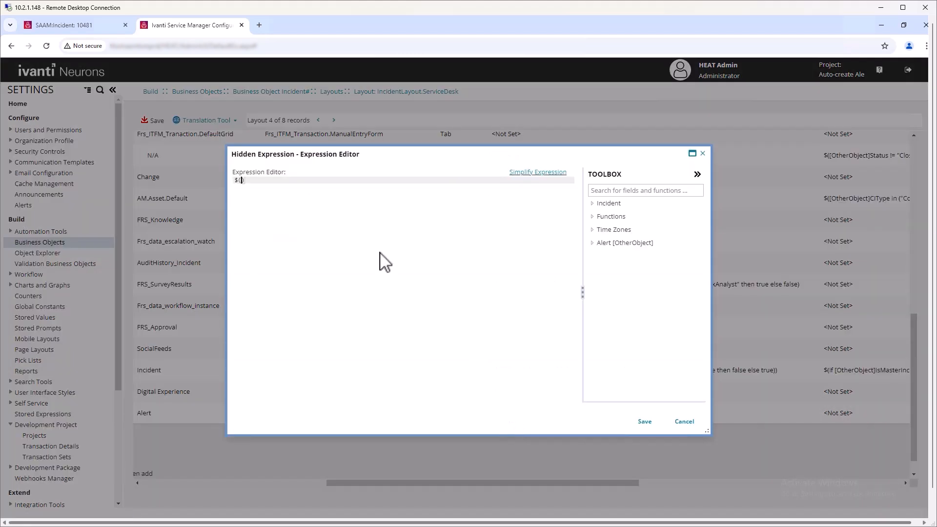
{"action": "type", "text": "$(!IsMasterIncident"}
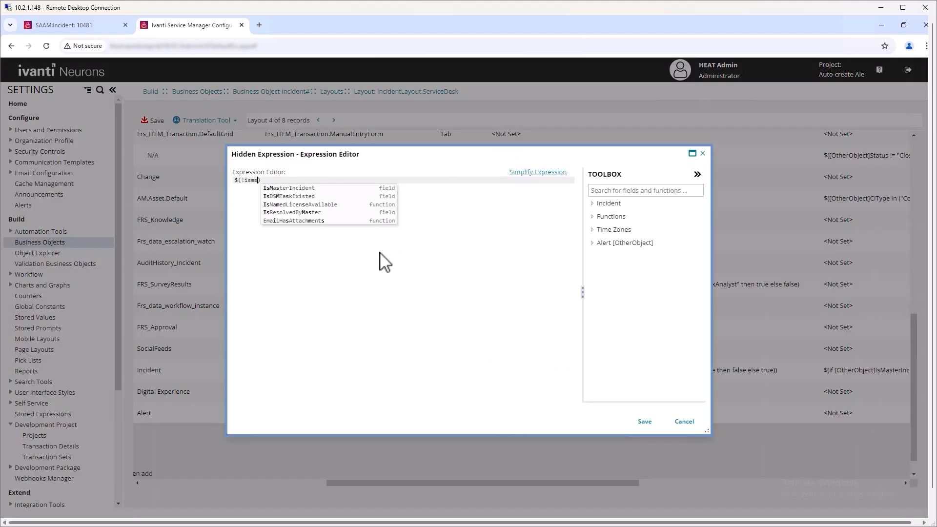
{"action": "key", "text": "Down"}
{"action": "key", "text": "Return"}
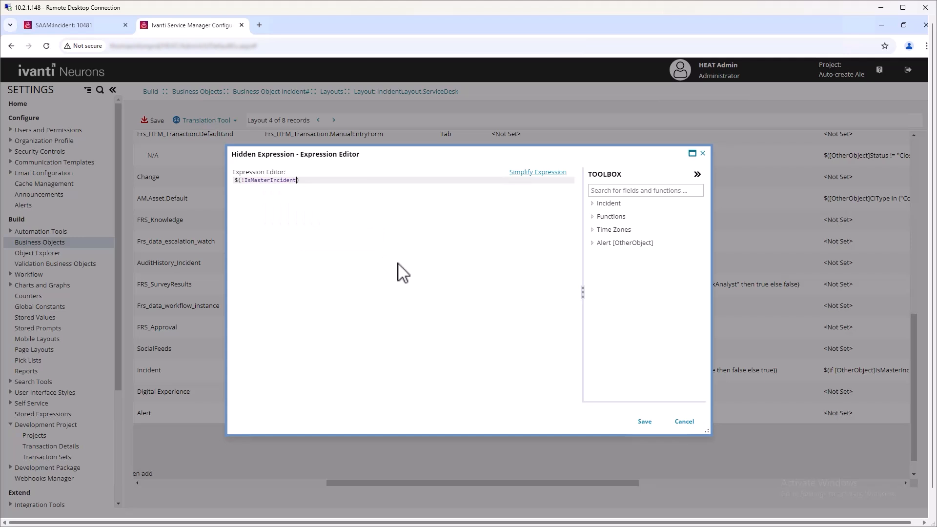
{"action": "left_click", "coordinate": [645, 421]}
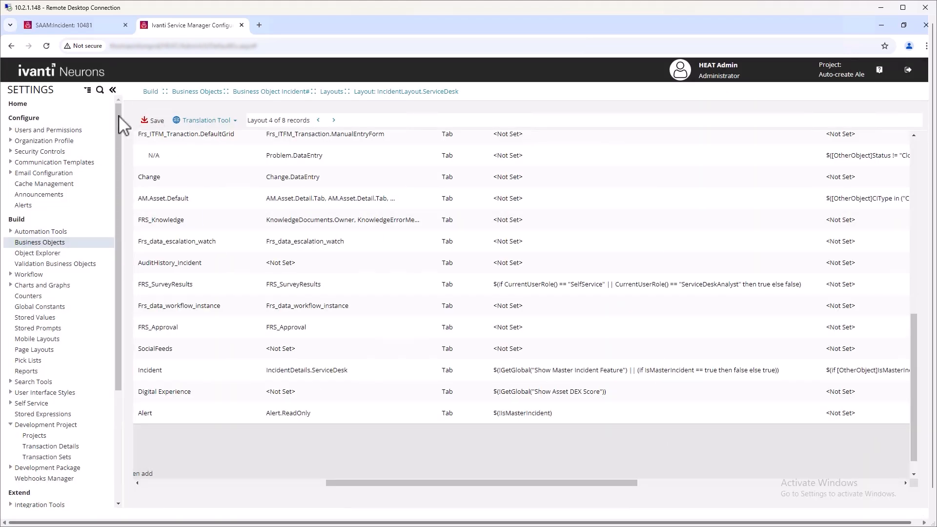
{"action": "left_click", "coordinate": [158, 121]}
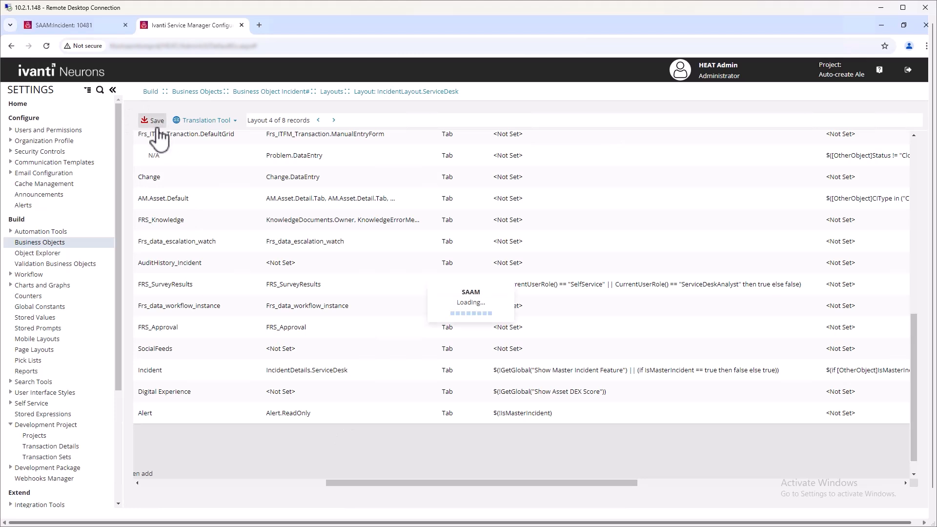
- Reload the incident workspace, reopen the "Connection to VPN is very slow." master incident, and view its linked alert and the alert toolbar
{"action": "left_click", "coordinate": [98, 25]}
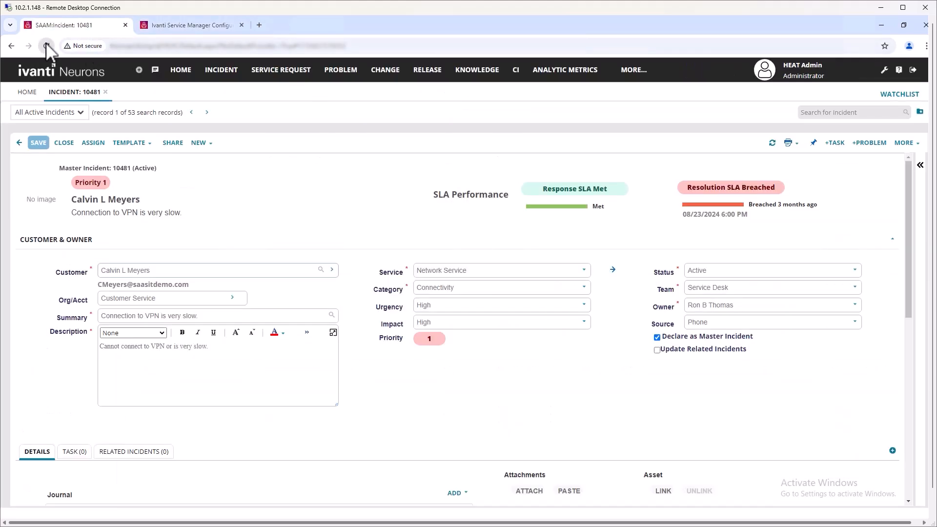
{"action": "left_click", "coordinate": [46, 46]}
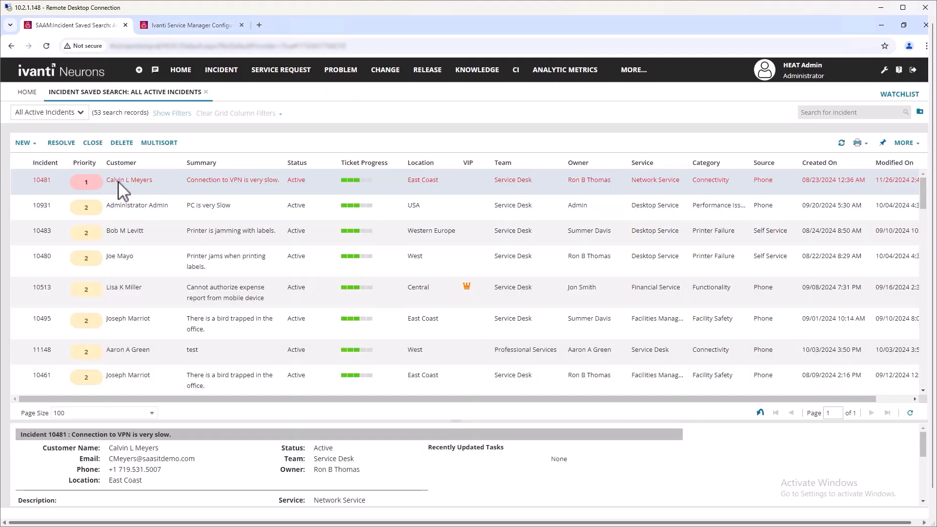
{"action": "double_click", "coordinate": [118, 182]}
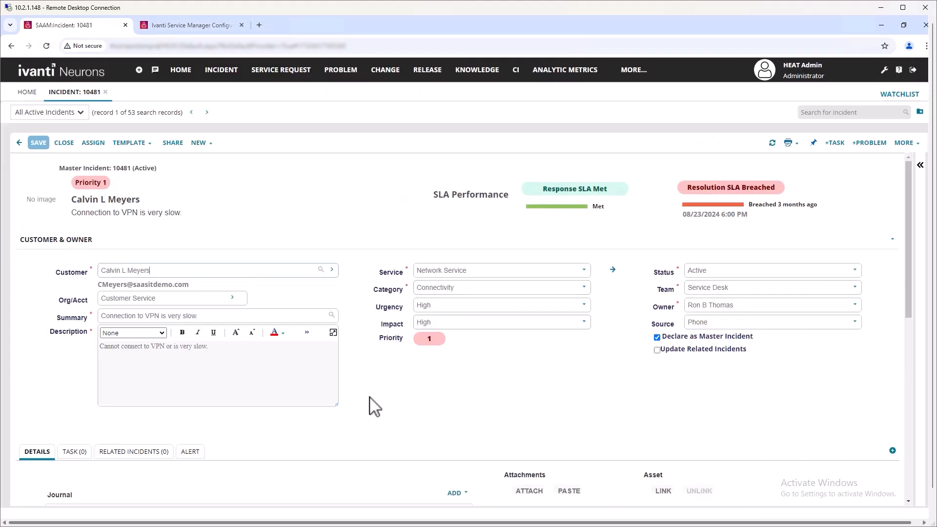
{"action": "left_click", "coordinate": [193, 454]}
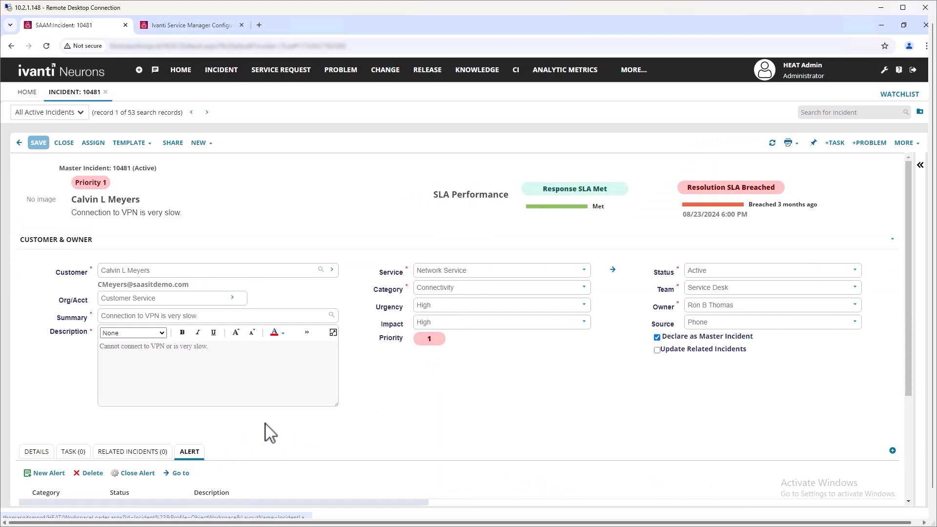
{"action": "scroll", "coordinate": [146, 435], "scroll_direction": "down", "scroll_amount": 2}
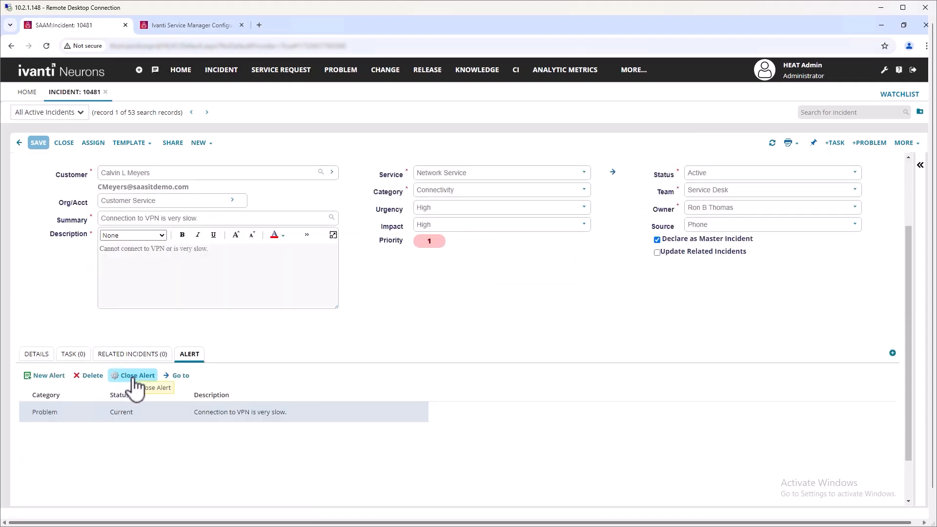
- Close the VPN master incident with status Closed, resolution "Fixed VPN" and cause code Configuration, and save it
{"action": "left_click", "coordinate": [851, 174]}
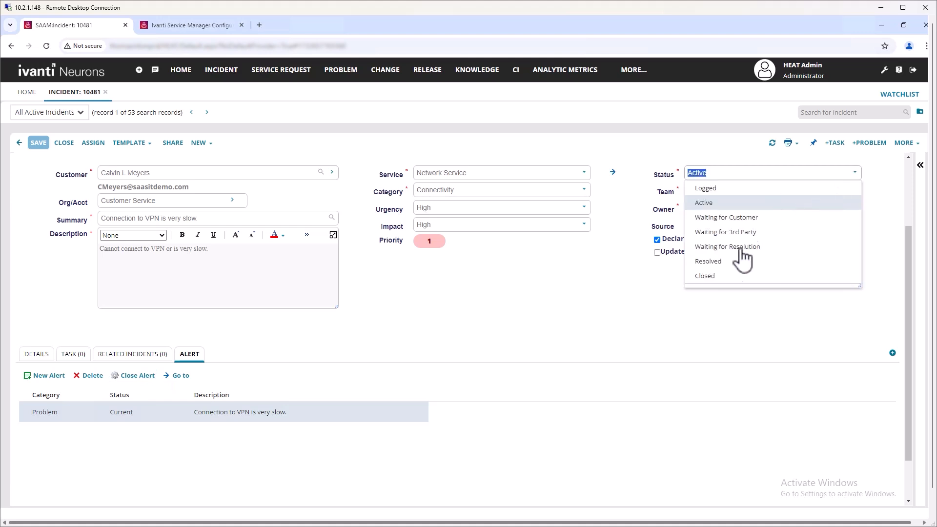
{"action": "left_click", "coordinate": [730, 286]}
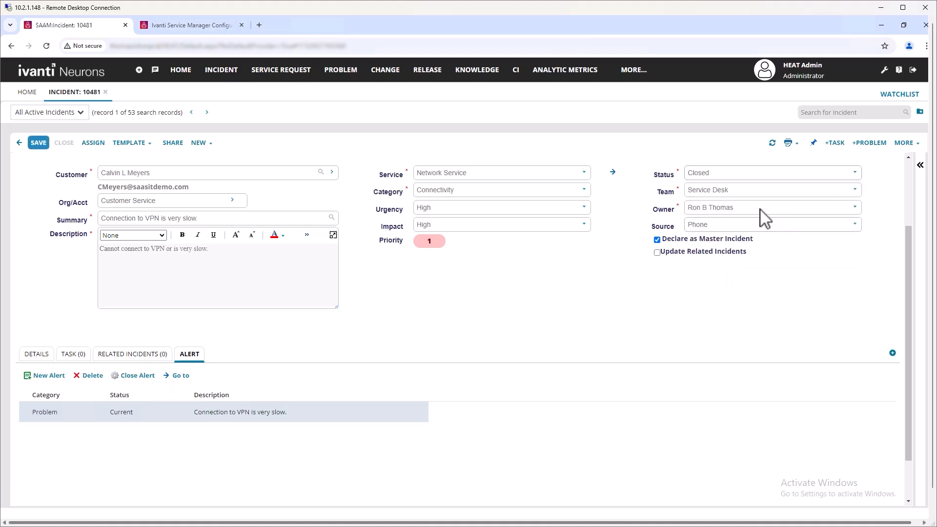
{"action": "left_click", "coordinate": [45, 356]}
{"action": "scroll", "coordinate": [568, 420], "scroll_direction": "down", "scroll_amount": 1}
{"action": "scroll", "coordinate": [572, 420], "scroll_direction": "down", "scroll_amount": 1}
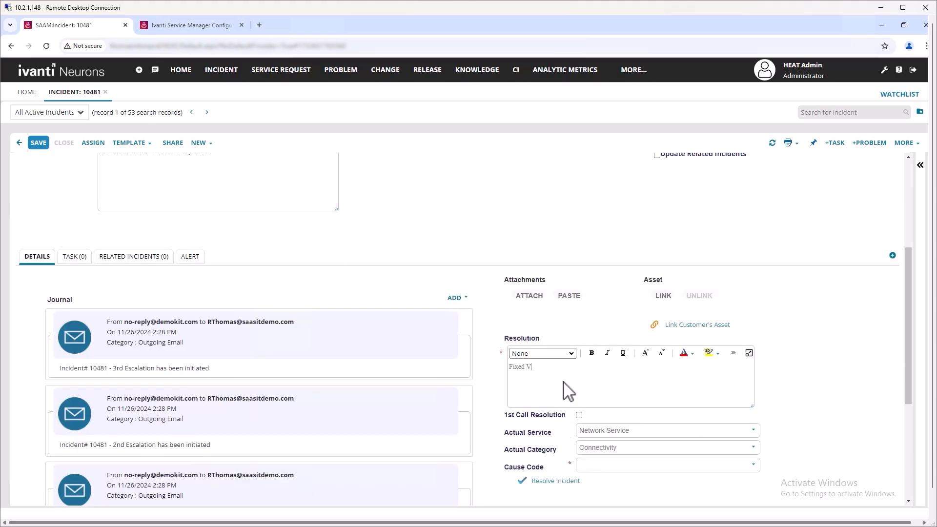
{"action": "left_click", "coordinate": [753, 466]}
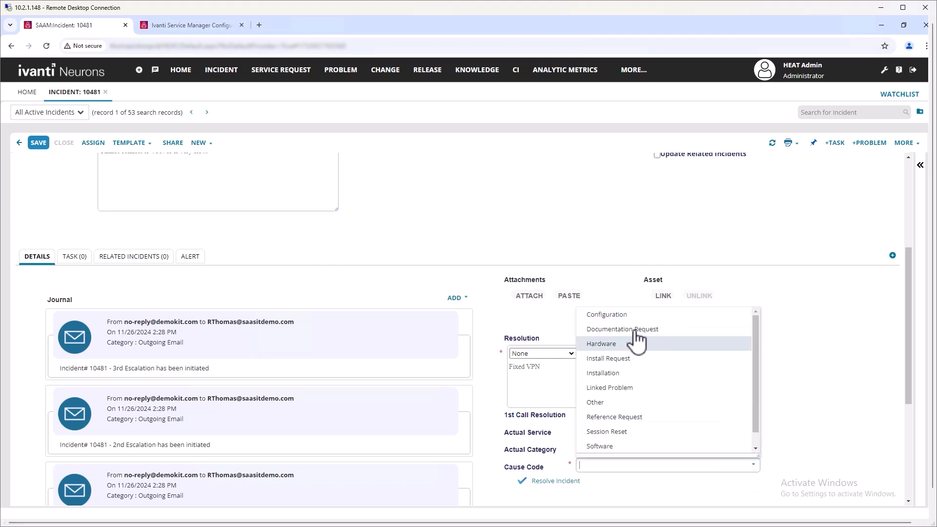
{"action": "left_click", "coordinate": [607, 314]}
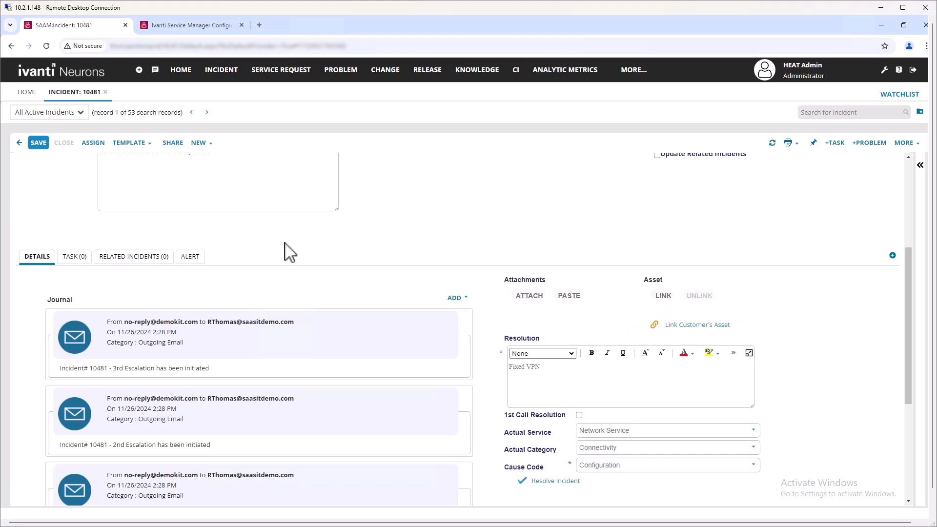
{"action": "left_click", "coordinate": [40, 143]}
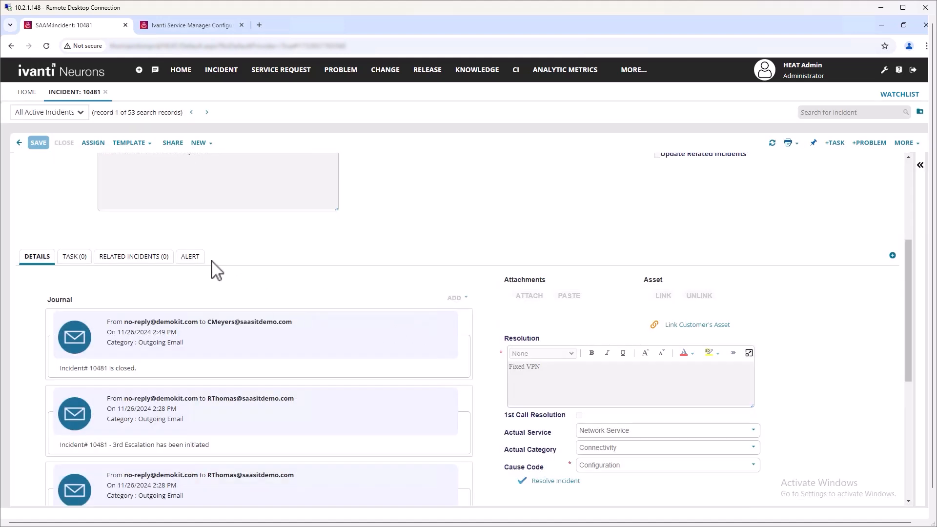
- Check the linked alert's status and the Close Alert button on the VPN master incident
{"action": "left_click", "coordinate": [193, 258]}
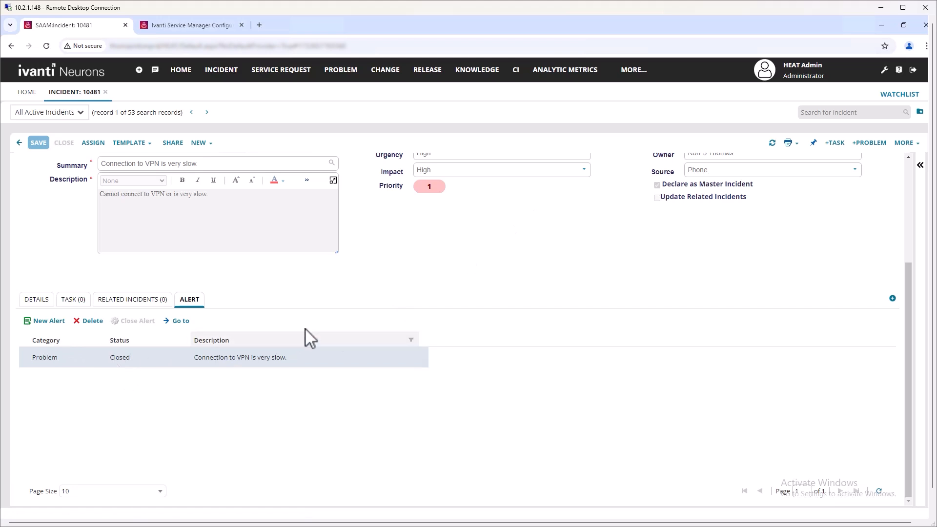
{"action": "scroll", "coordinate": [342, 315], "scroll_direction": "up", "scroll_amount": 3}
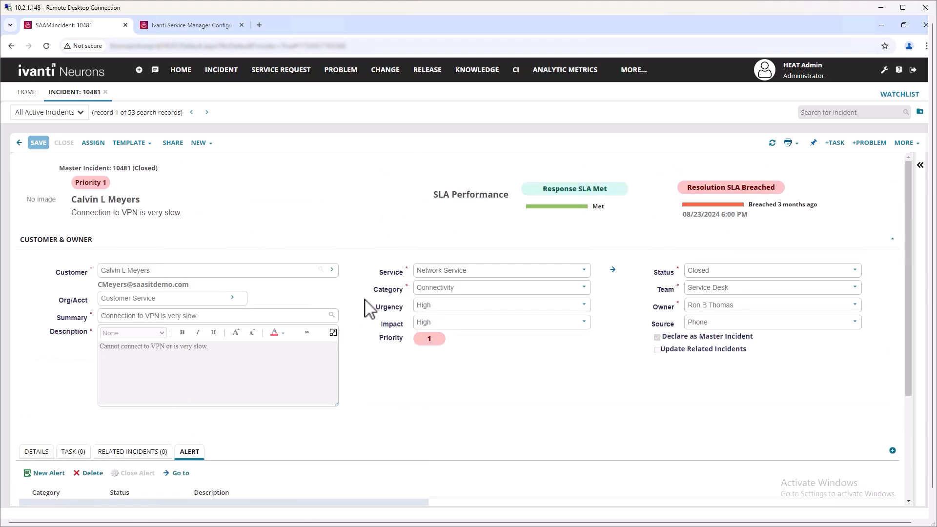